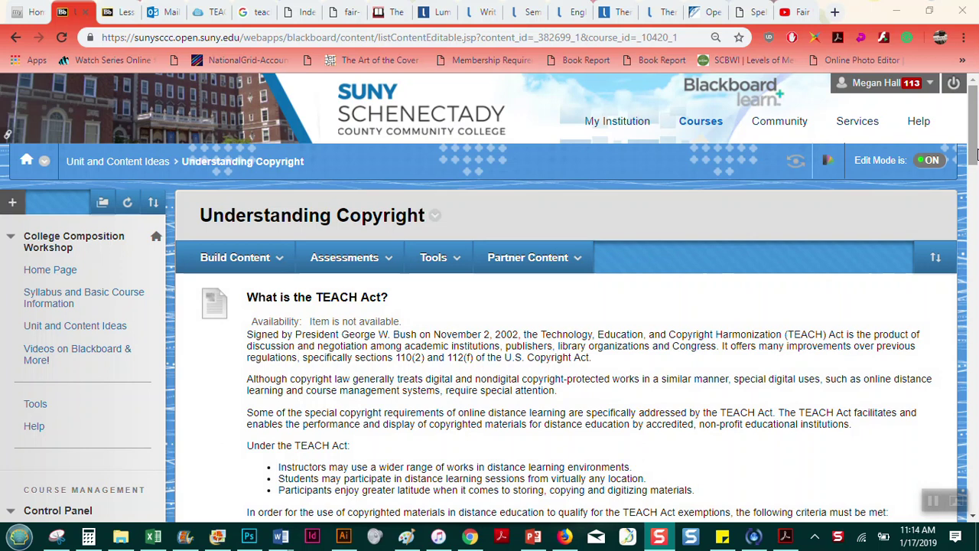
Step: Examine the LIT266 course's Lessons & Homework page, from the Welcome item and its utopia/dystopia image to the Unit 1 folder
mouse_move(976, 155)
left_mouse_down()
mouse_move(977, 203)
mouse_move(976, 138)
left_mouse_up()
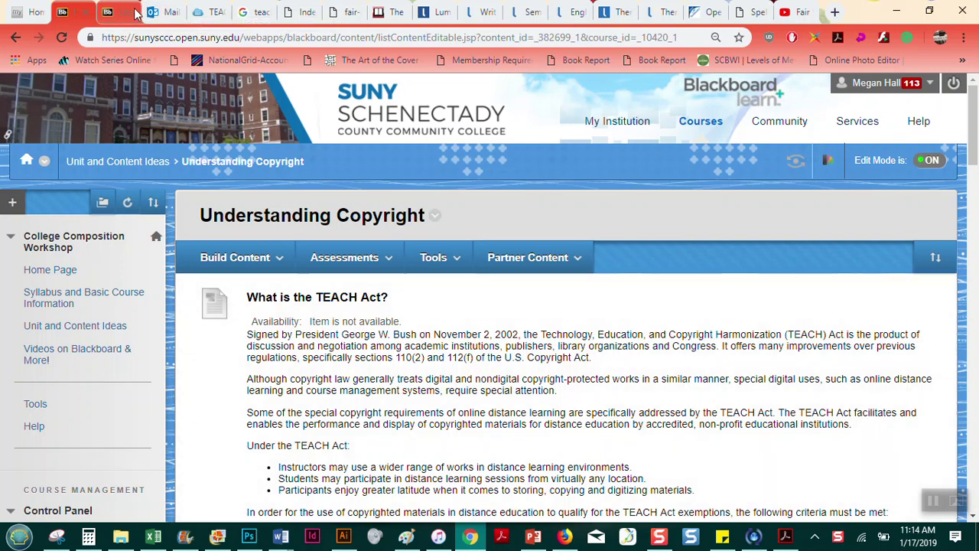
left_click(115, 11)
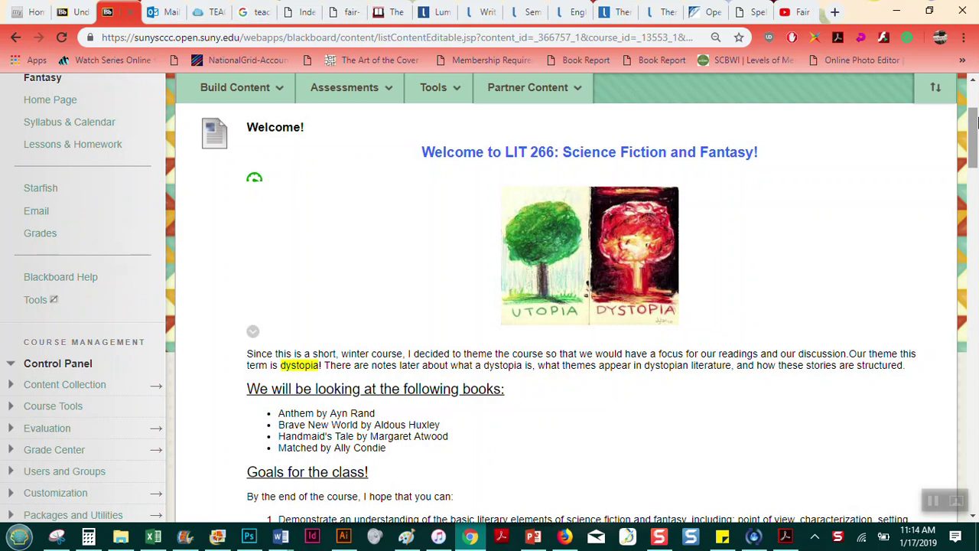
left_click_drag(976, 122, 976, 116)
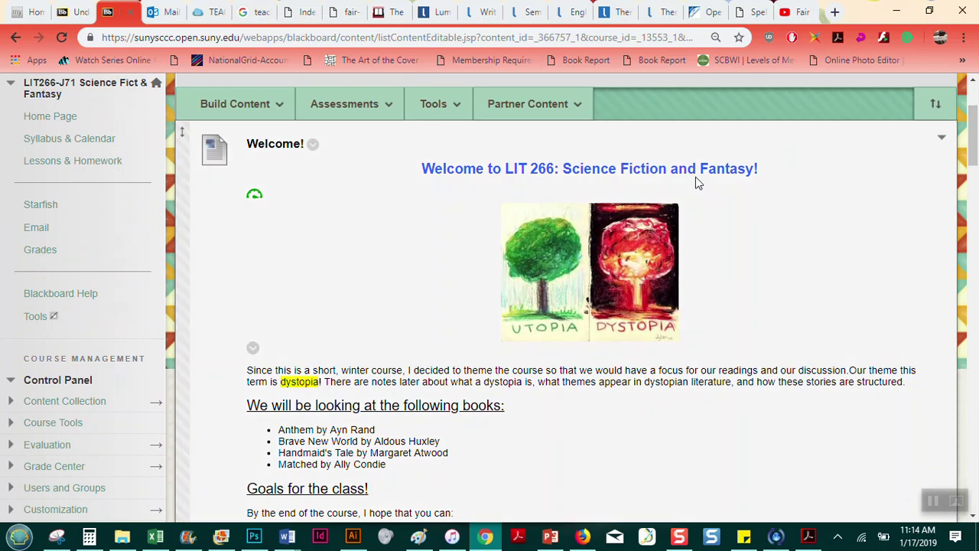
double_click(647, 173)
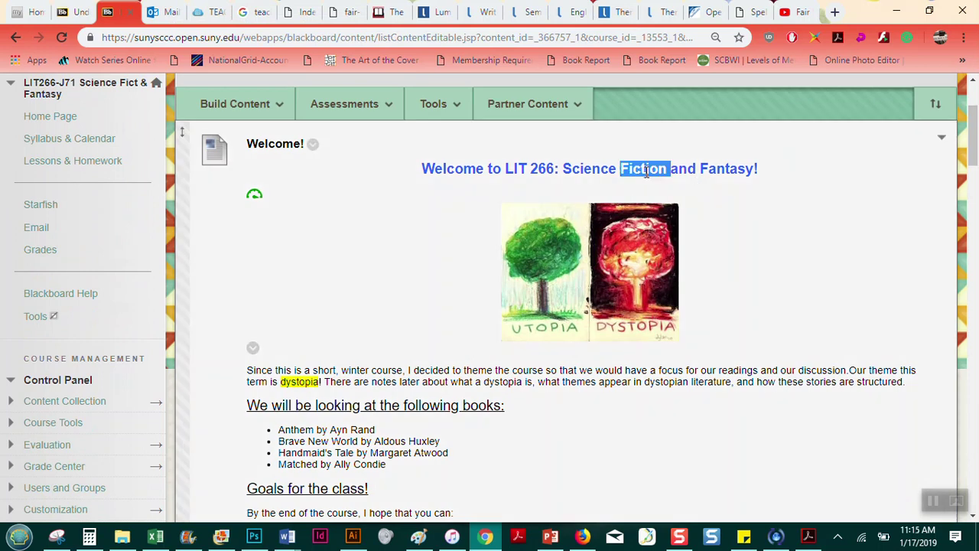
triple_click(647, 173)
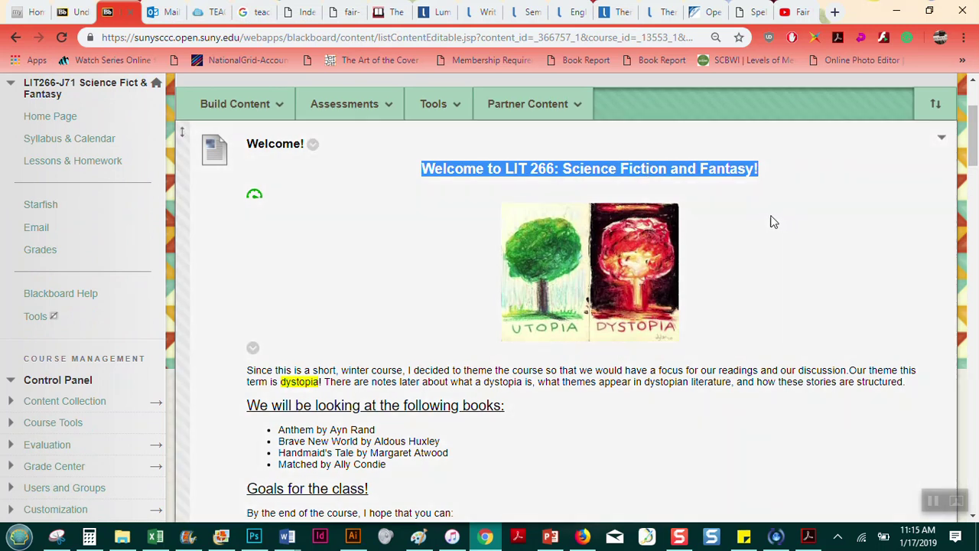
left_click(759, 194)
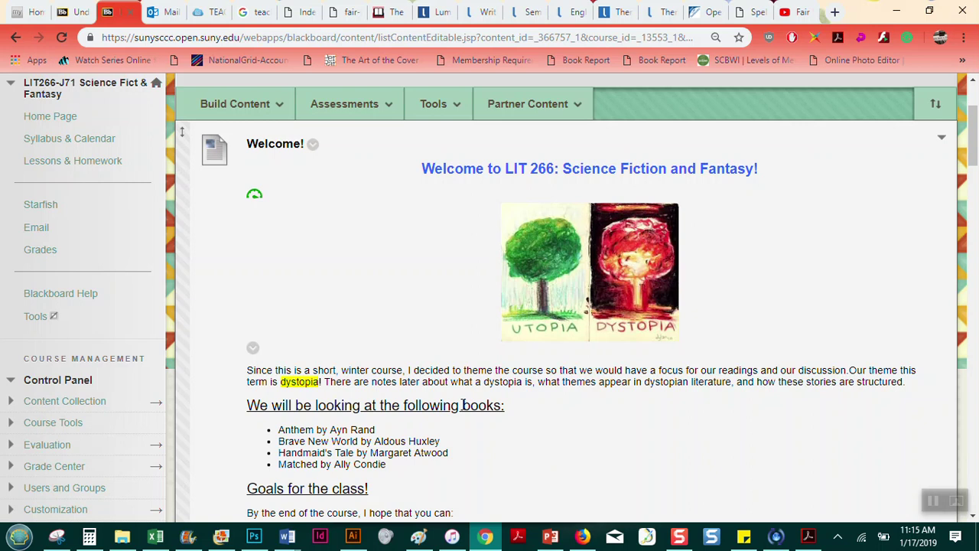
mouse_move(255, 197)
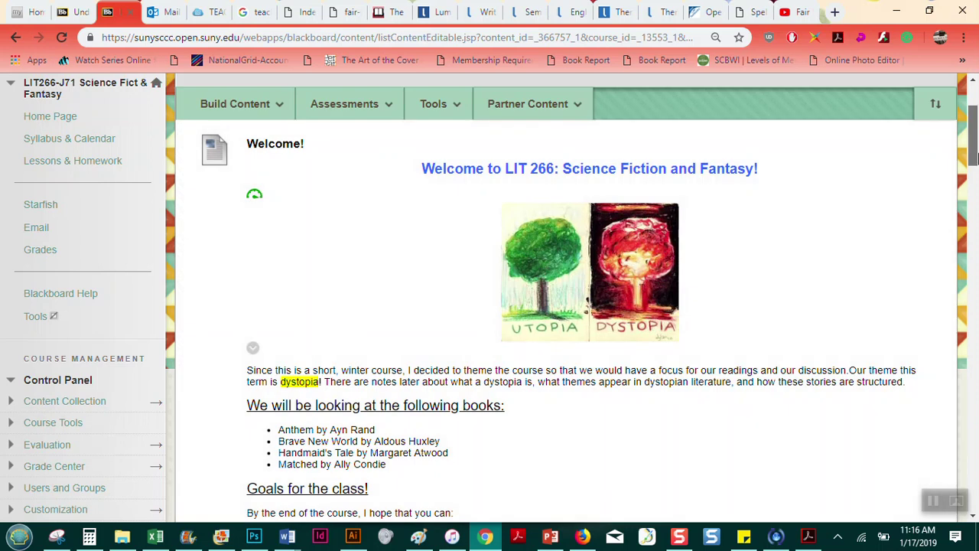
left_click_drag(974, 153, 974, 296)
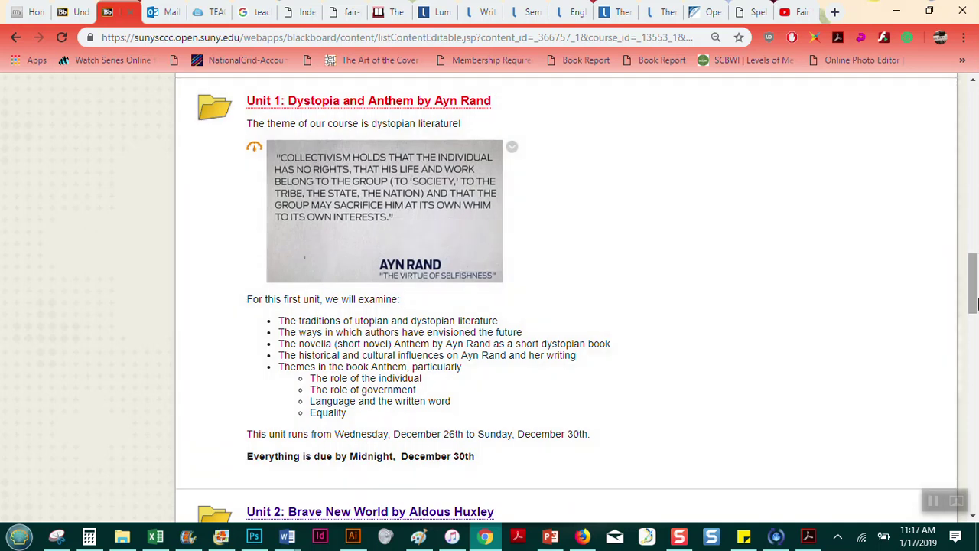
left_click_drag(973, 289, 975, 154)
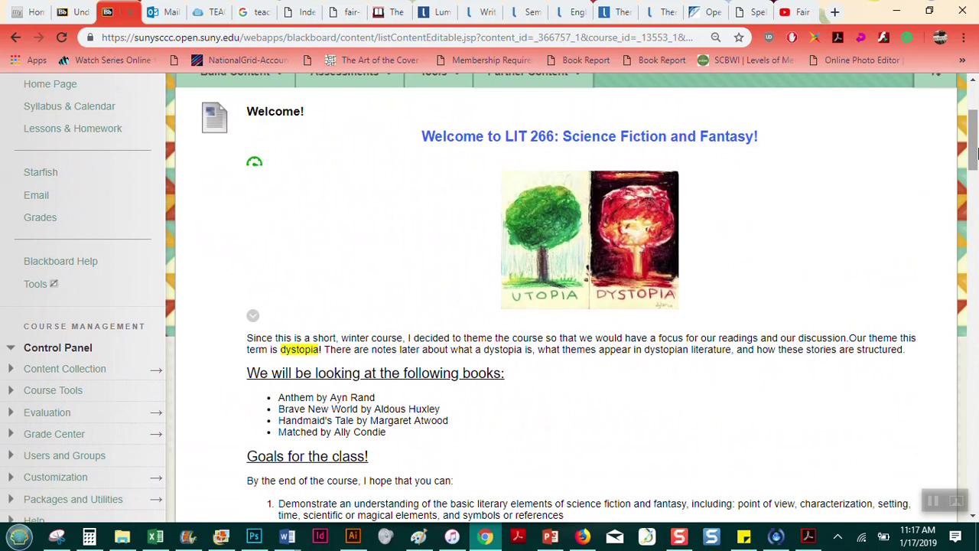
left_click_drag(974, 153, 974, 132)
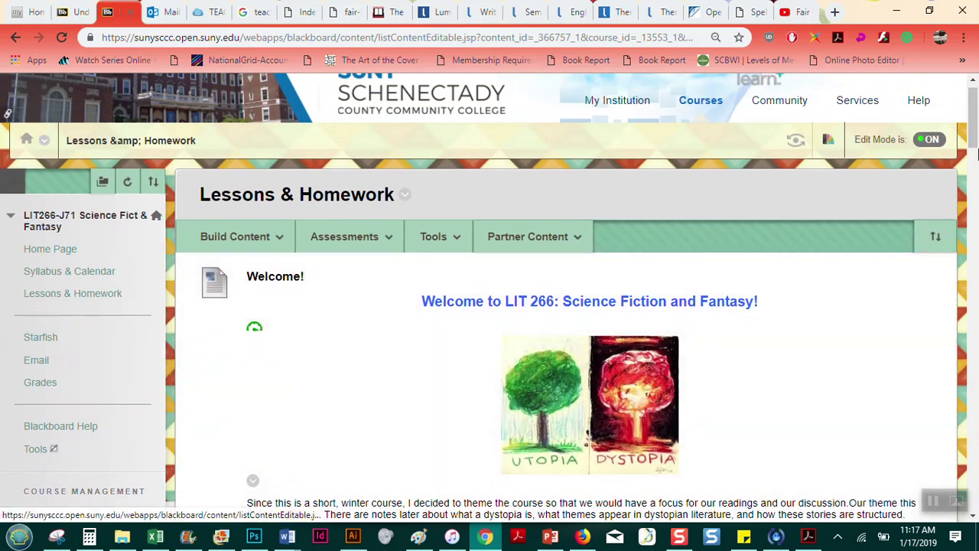
left_click_drag(974, 114, 973, 165)
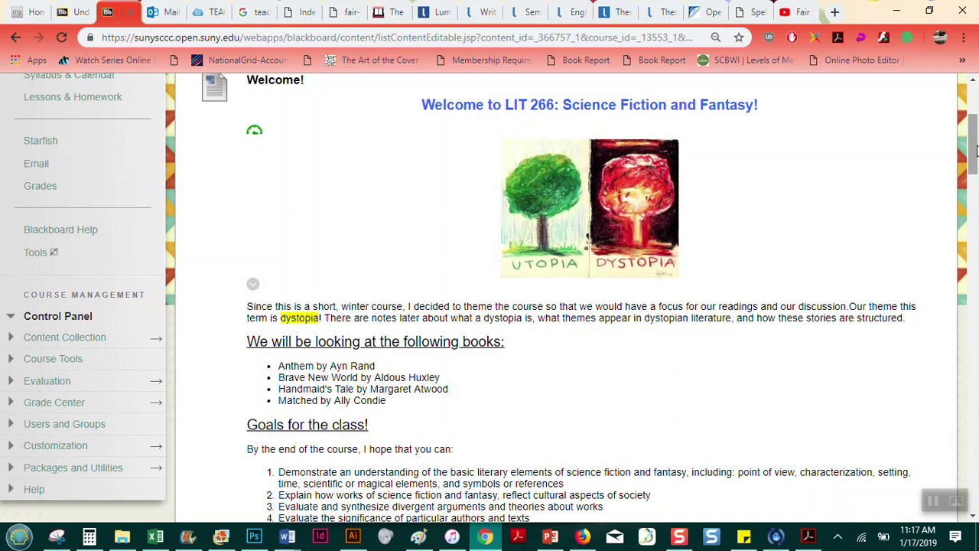
left_click_drag(975, 151, 975, 141)
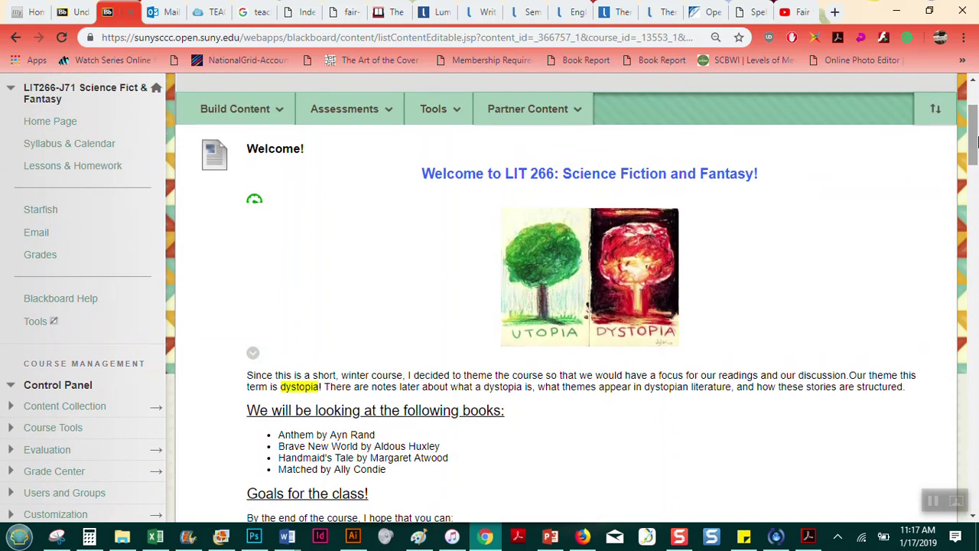
Step: Return to the Understanding Copyright page of the College Composition Workshop course and start creating a new content item there
left_click(74, 9)
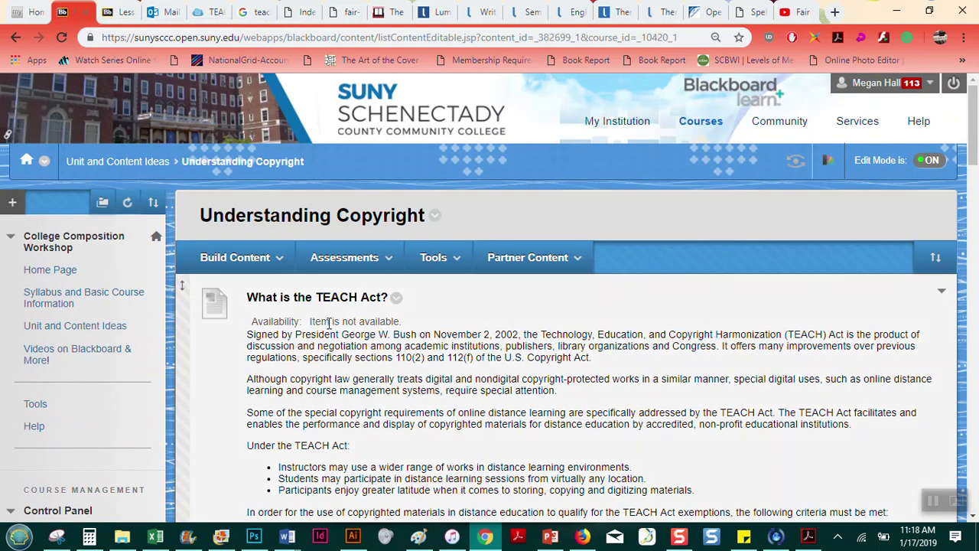
left_click(342, 257)
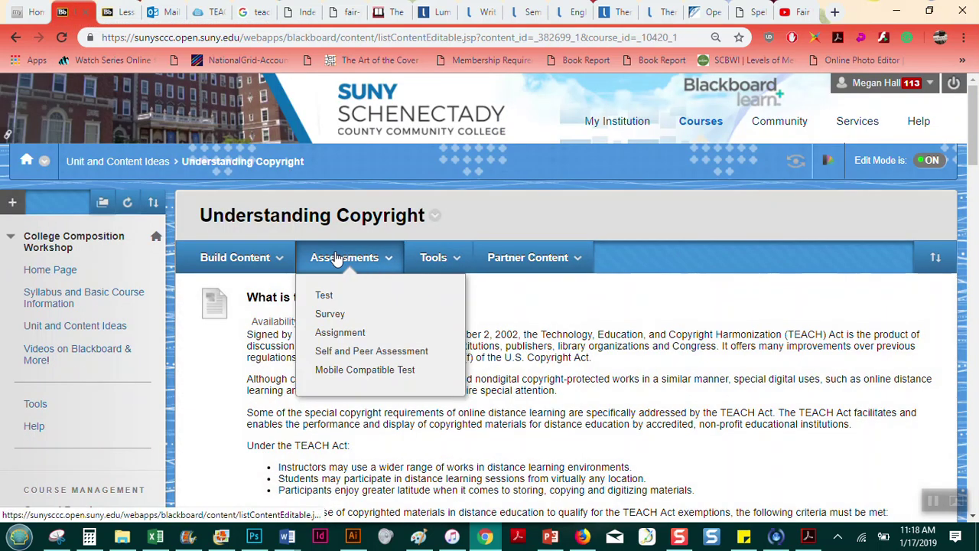
left_click(268, 260)
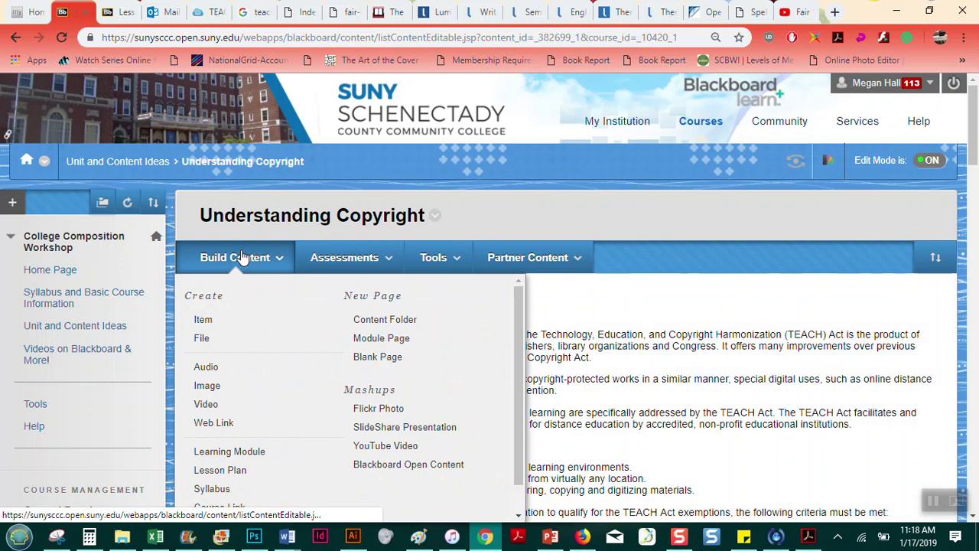
left_click(242, 257)
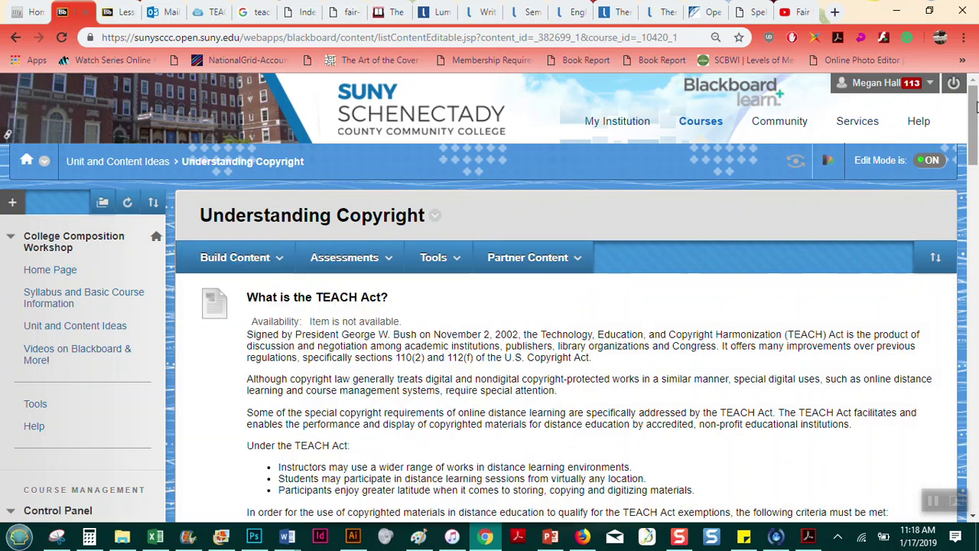
scroll(970, 124, "down", 2)
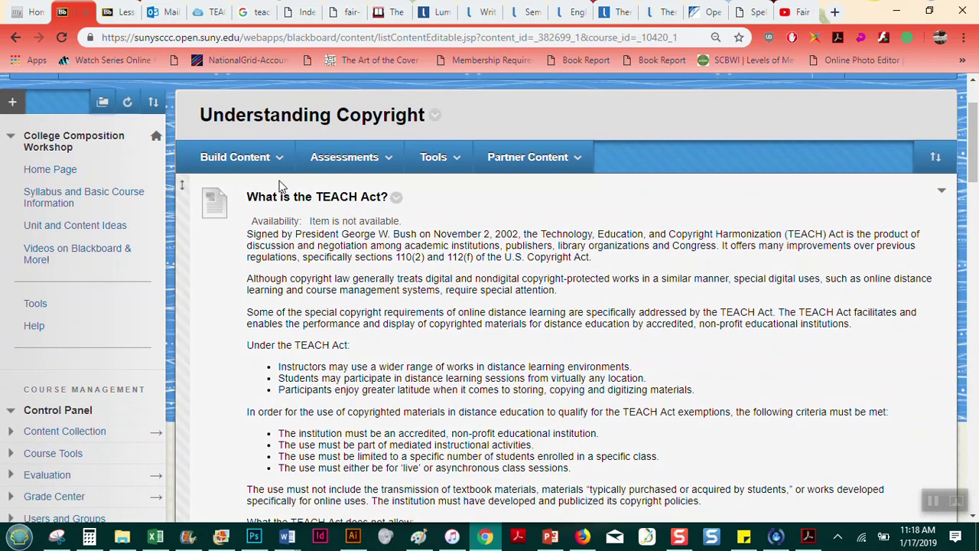
left_click(274, 166)
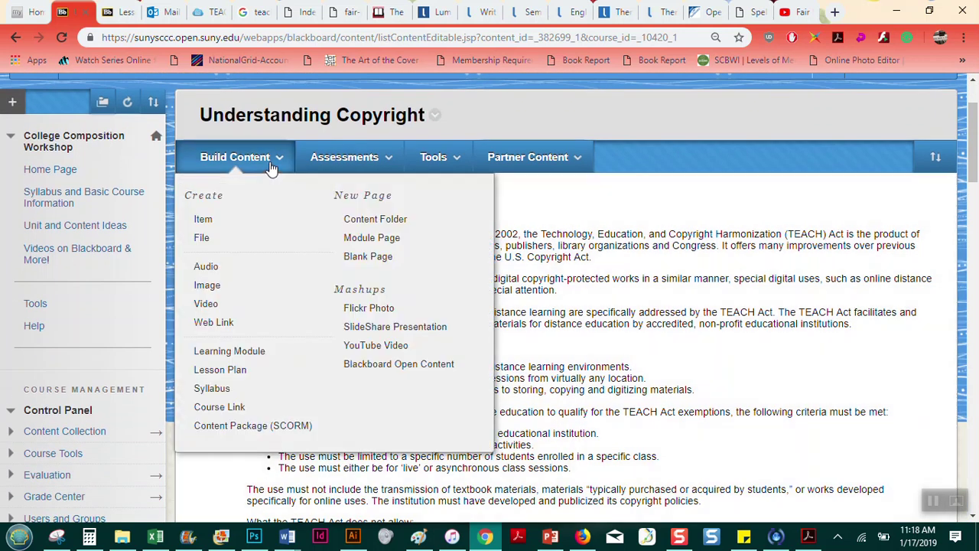
left_click(215, 221)
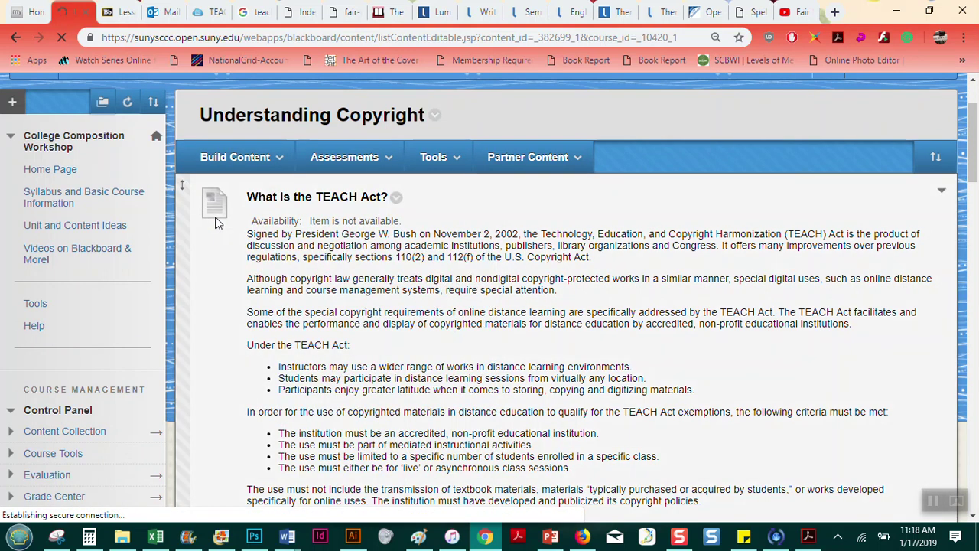
left_click(260, 157)
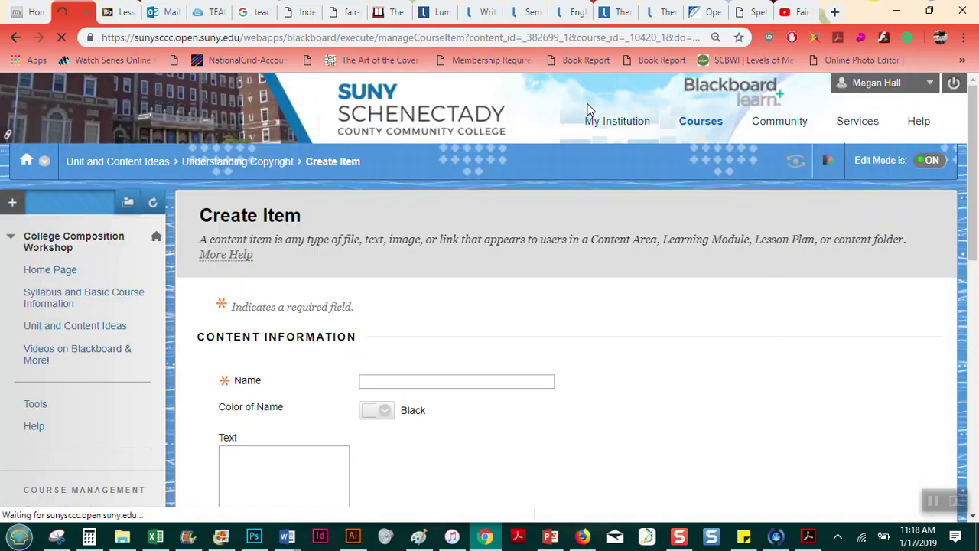
Step: Name the new content item "What is the TEACH Act?"
left_click_drag(975, 103, 977, 204)
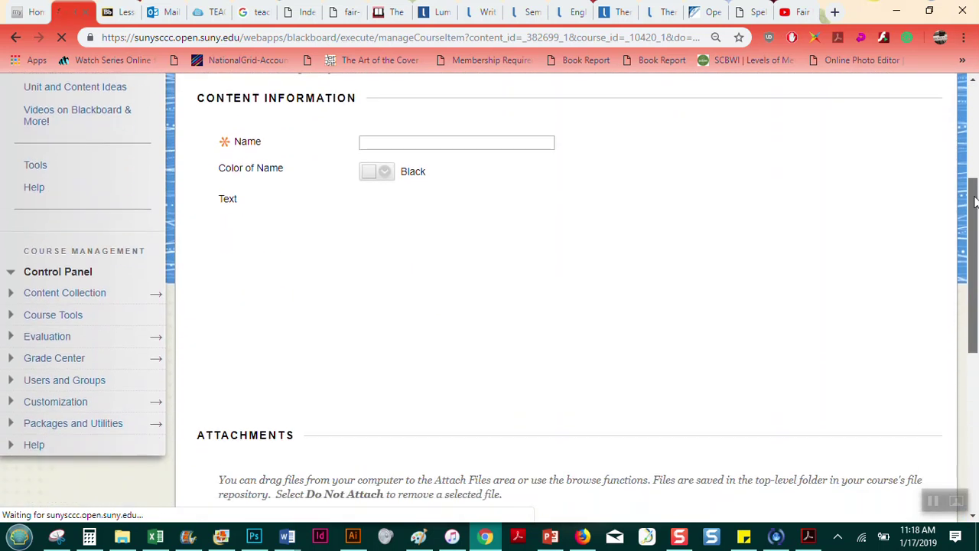
left_click(397, 138)
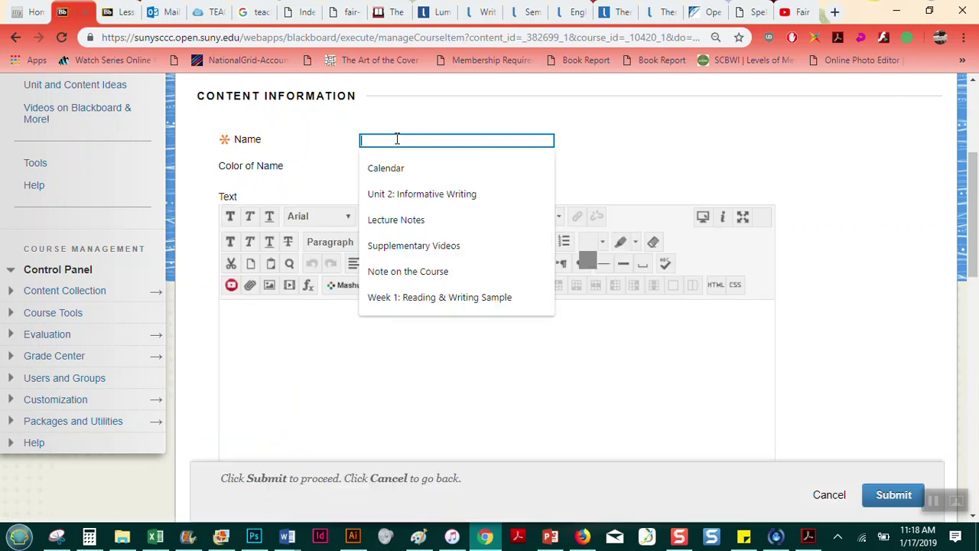
type("Wh")
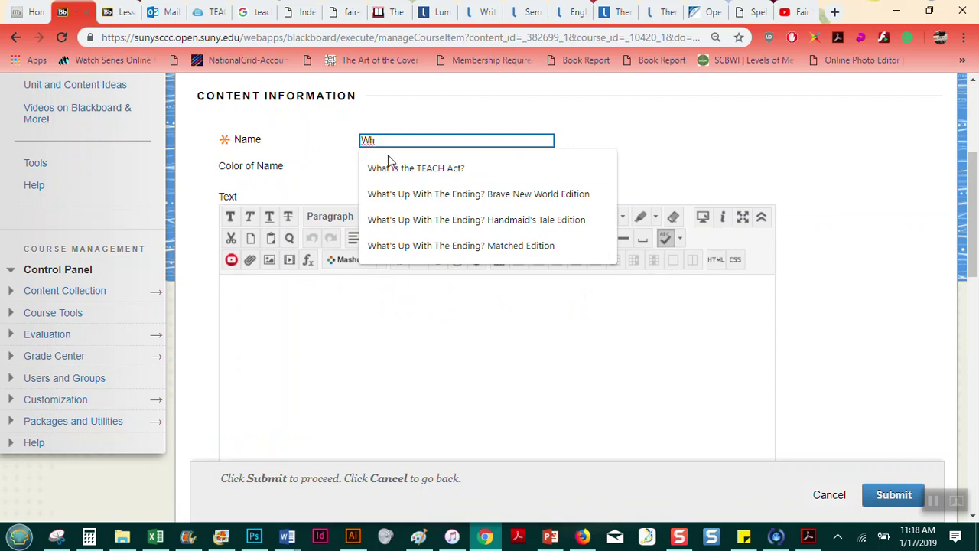
left_click(388, 168)
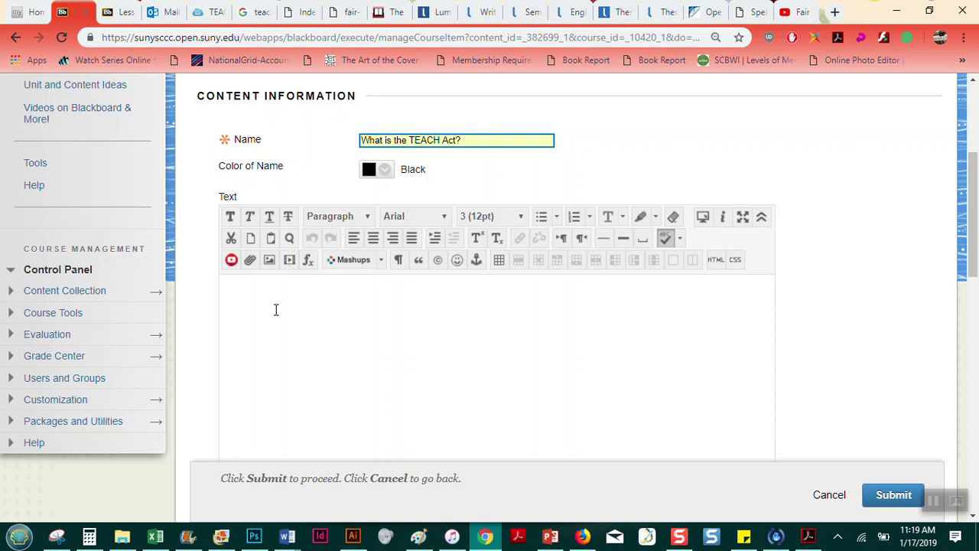
Step: Paste the copied TEACH Act text into the new item's body text
right_click(276, 309)
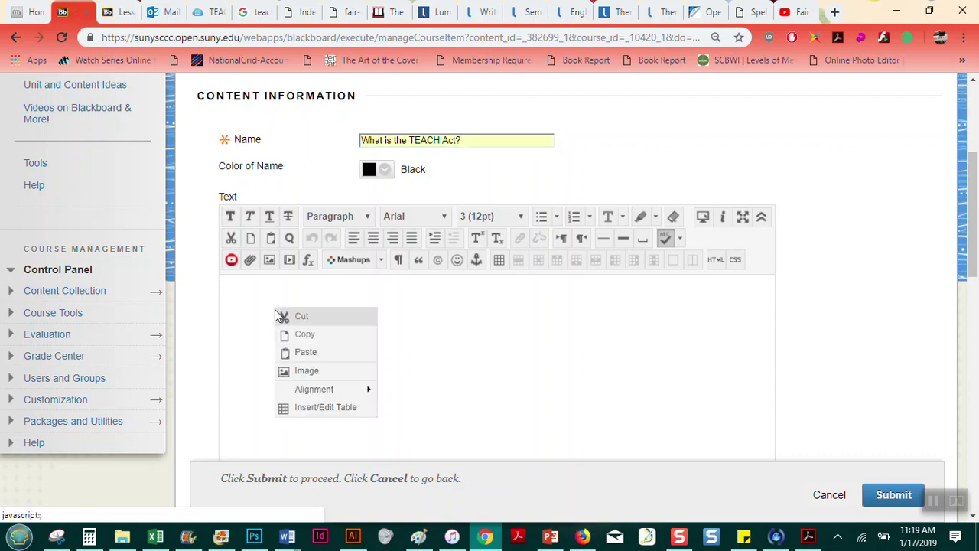
left_click(307, 354)
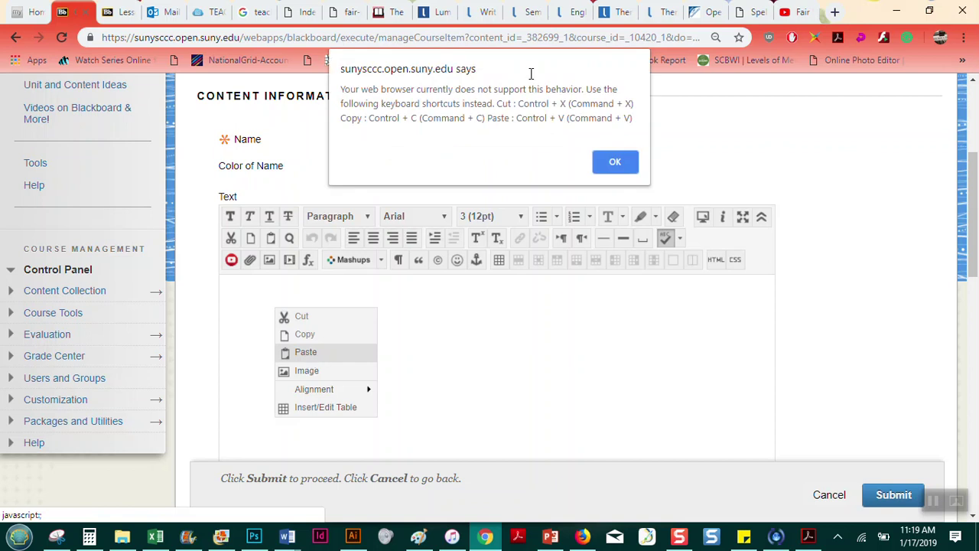
left_click(617, 161)
left_click(252, 301)
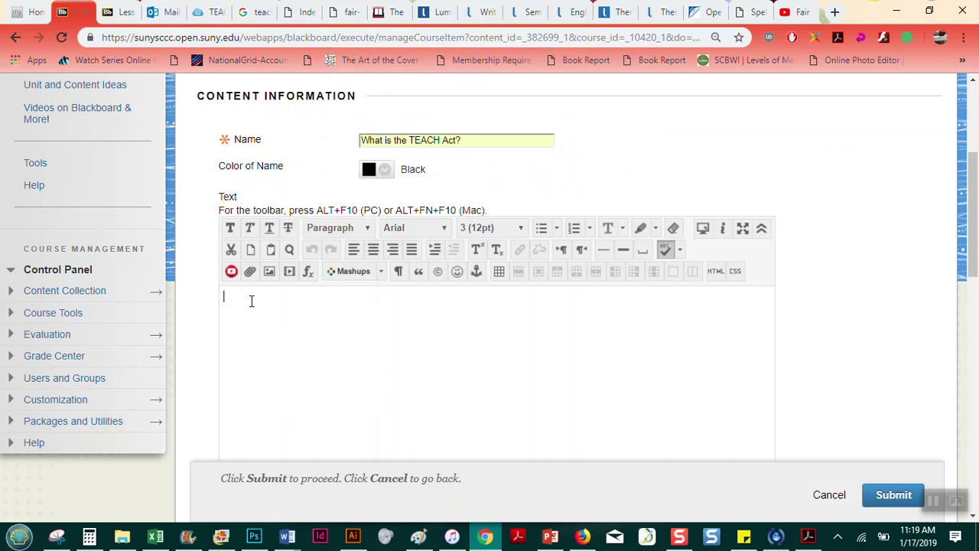
key("ctrl+v")
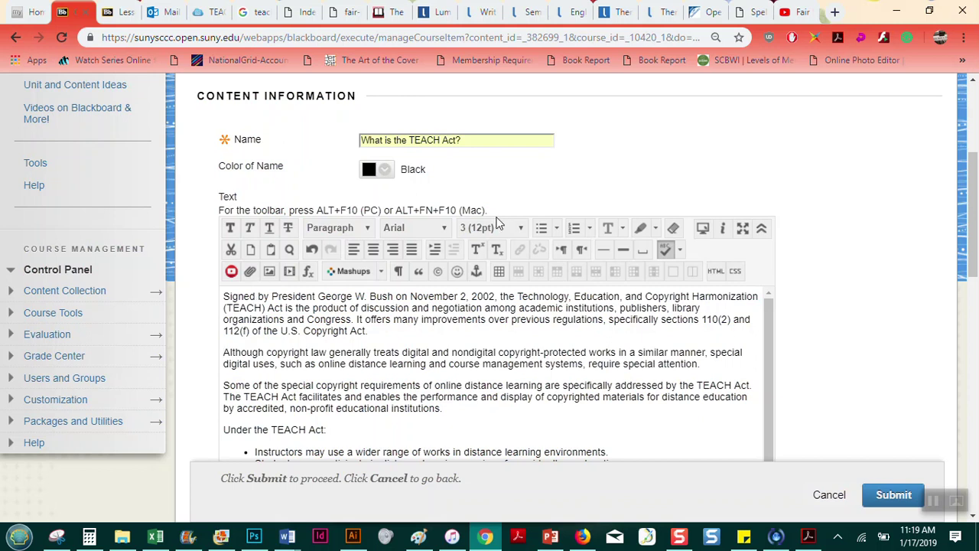
Step: Insert an empty line above the first paragraph of the body text and give it the Heading format
triple_click(301, 319)
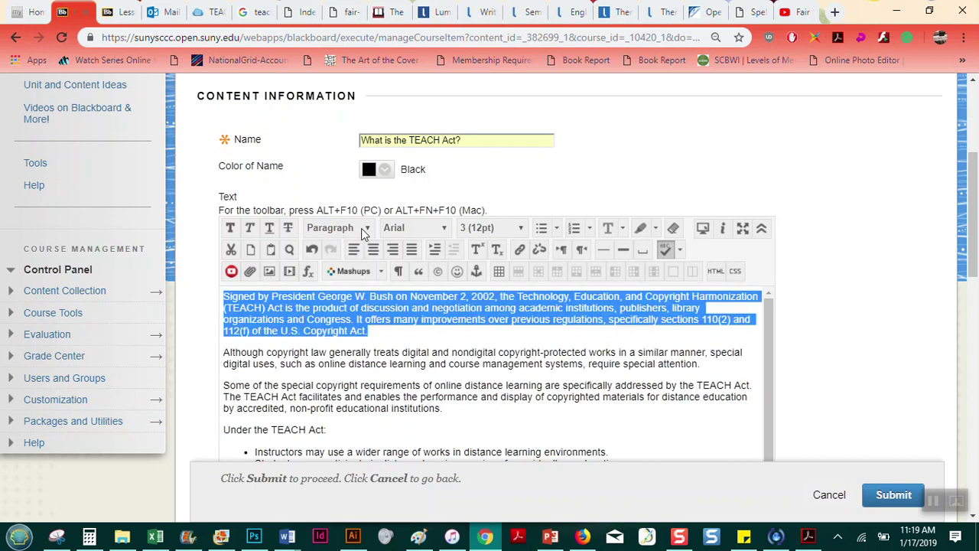
left_click(366, 321)
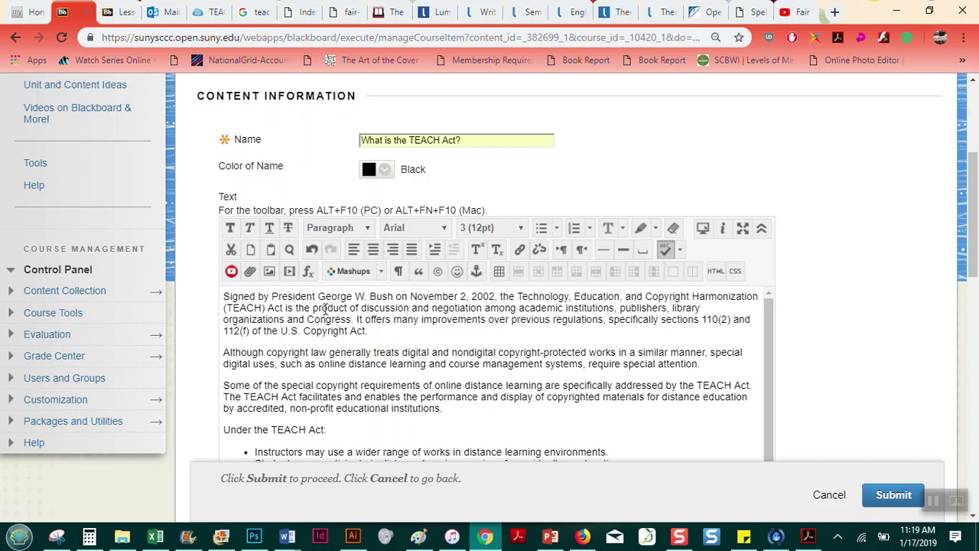
left_click_drag(977, 237, 977, 264)
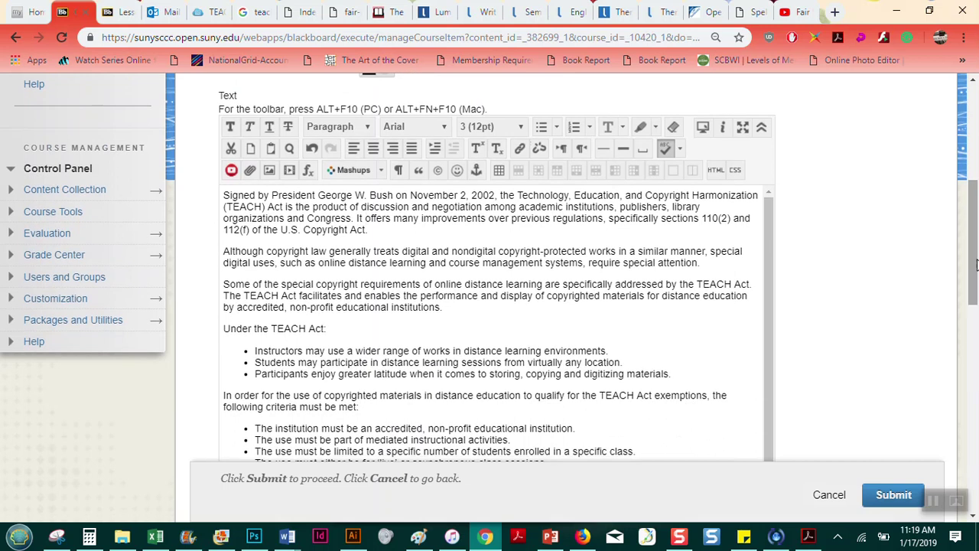
left_click(223, 196)
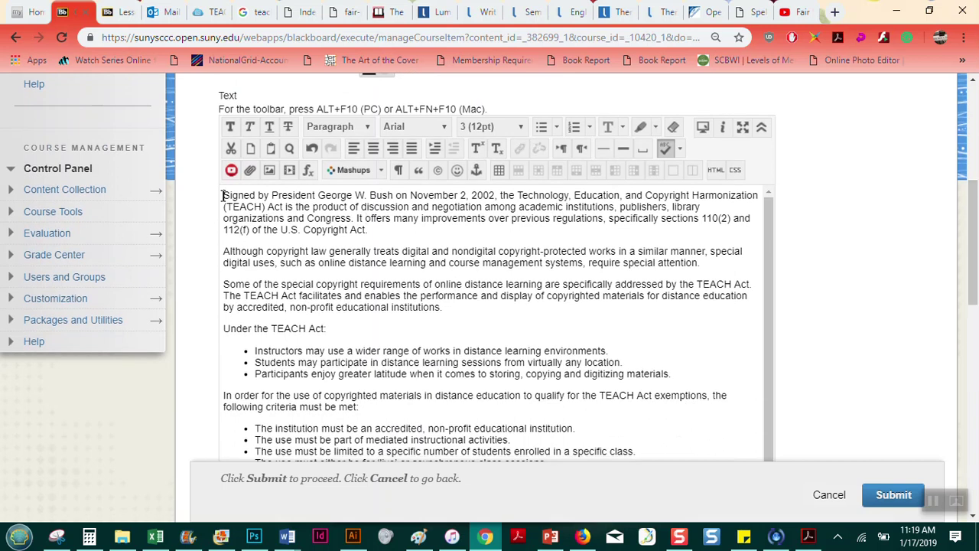
key("Return")
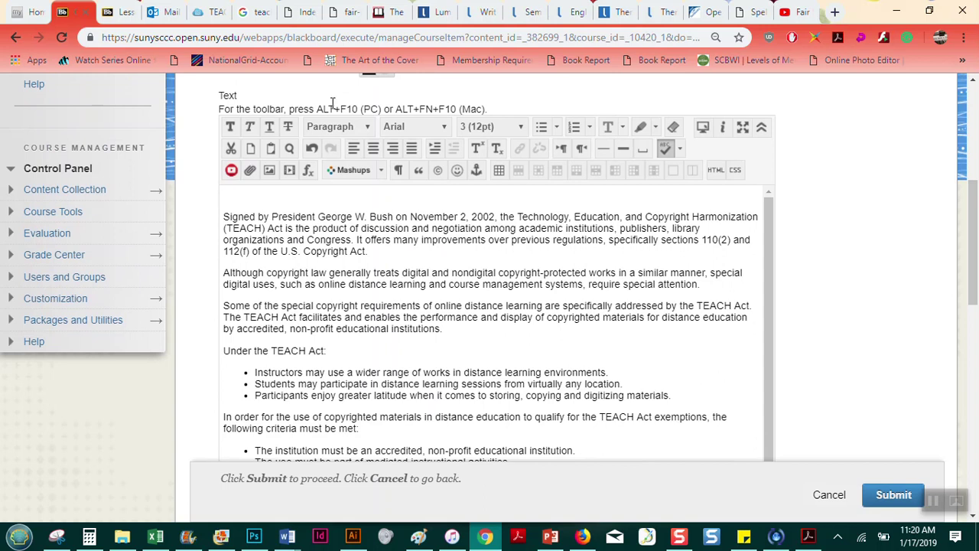
left_click(369, 127)
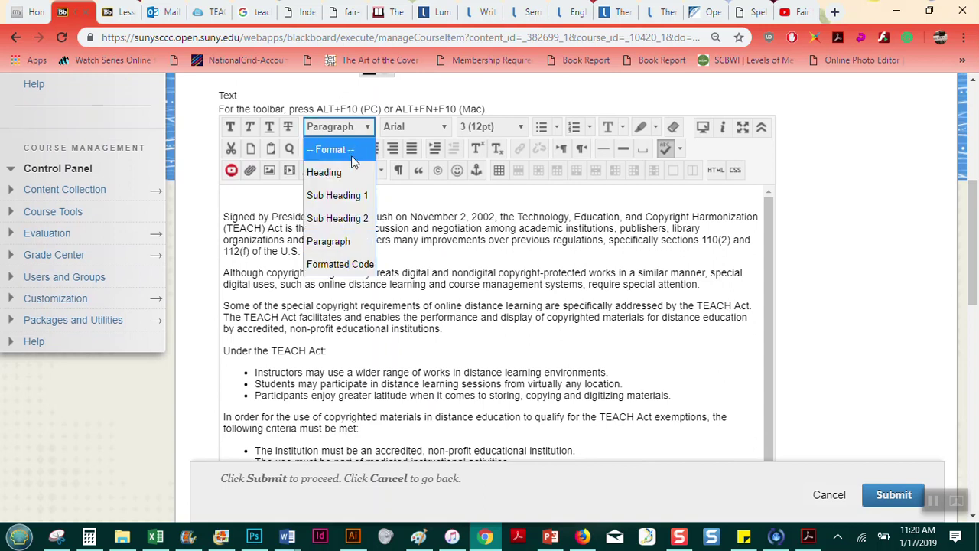
left_click(340, 174)
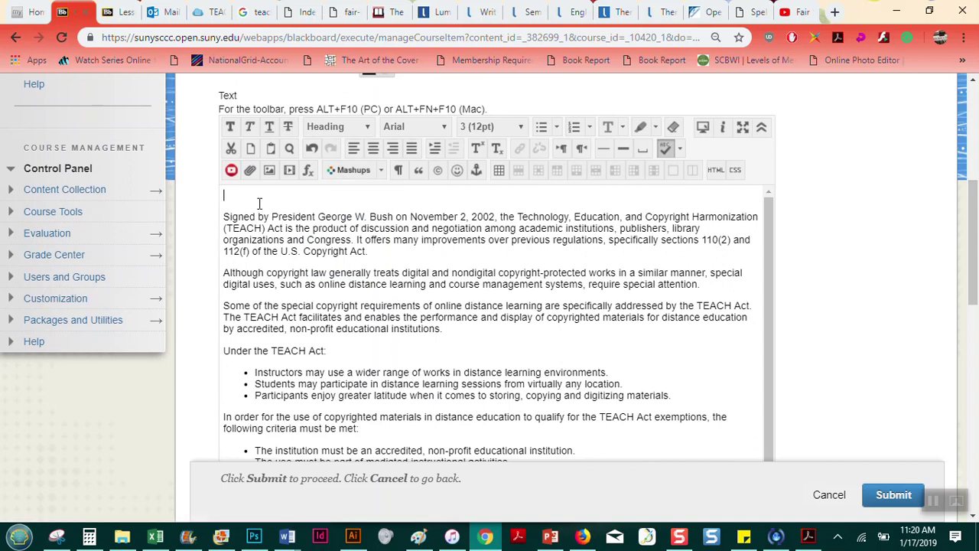
Step: Set the new heading line's font to Georgia, size 4 (14pt), with dark red text
left_click(445, 128)
left_click(445, 128)
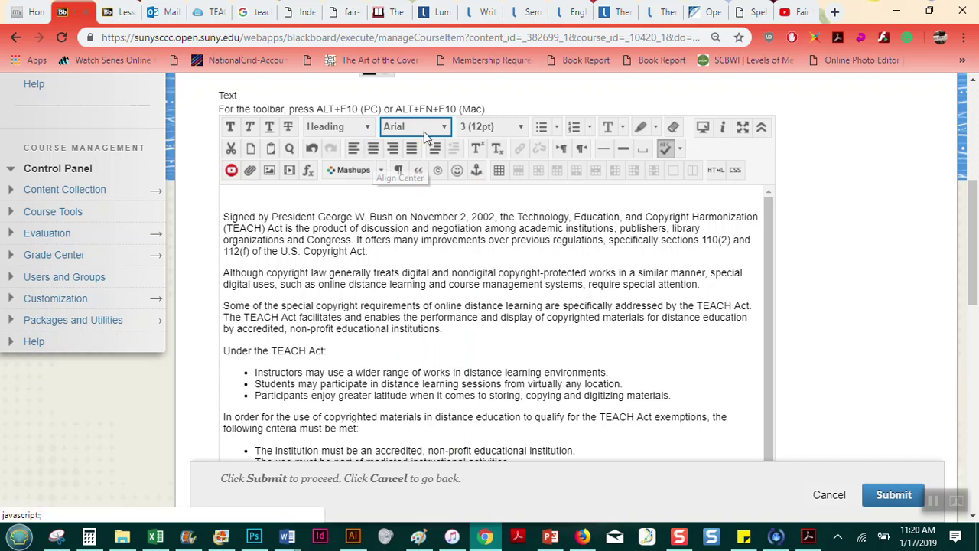
left_click(448, 127)
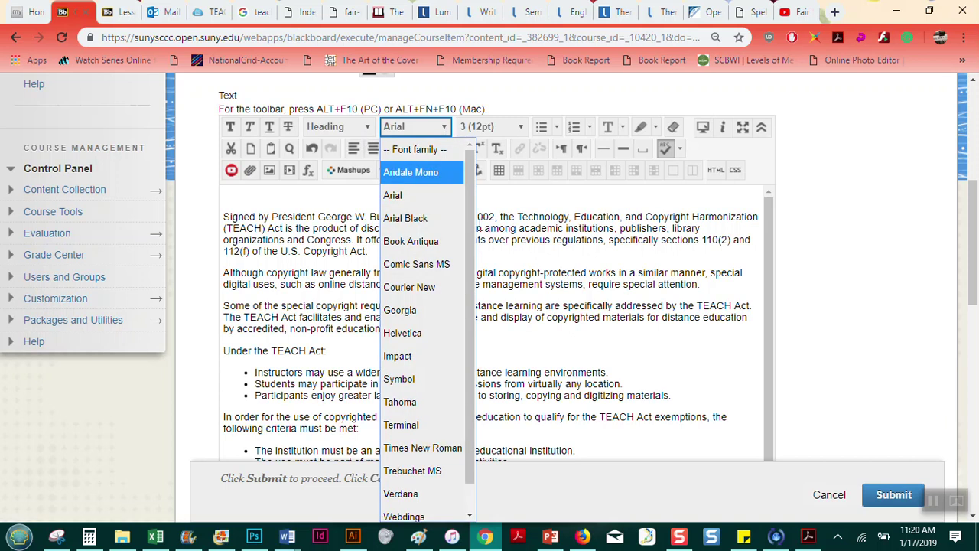
left_click(446, 310)
left_click(522, 127)
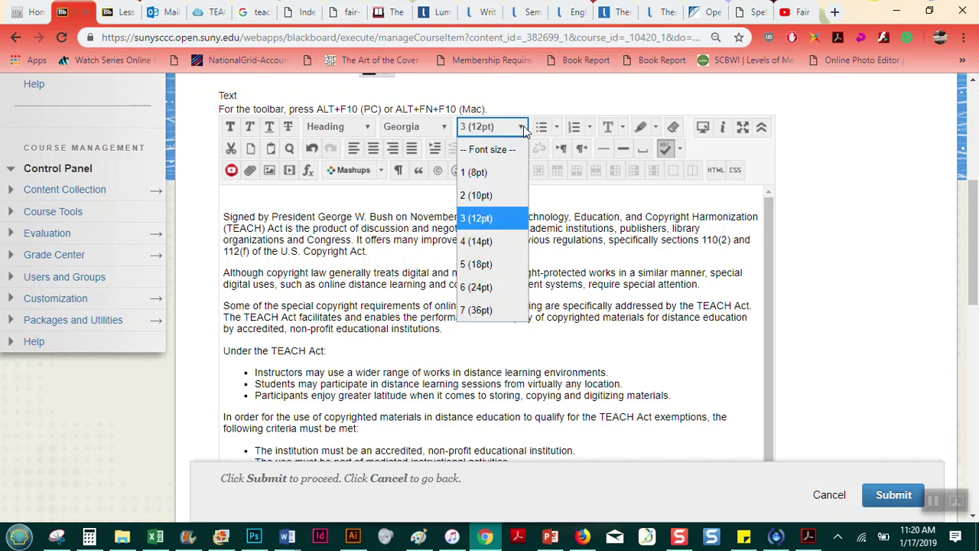
left_click(491, 241)
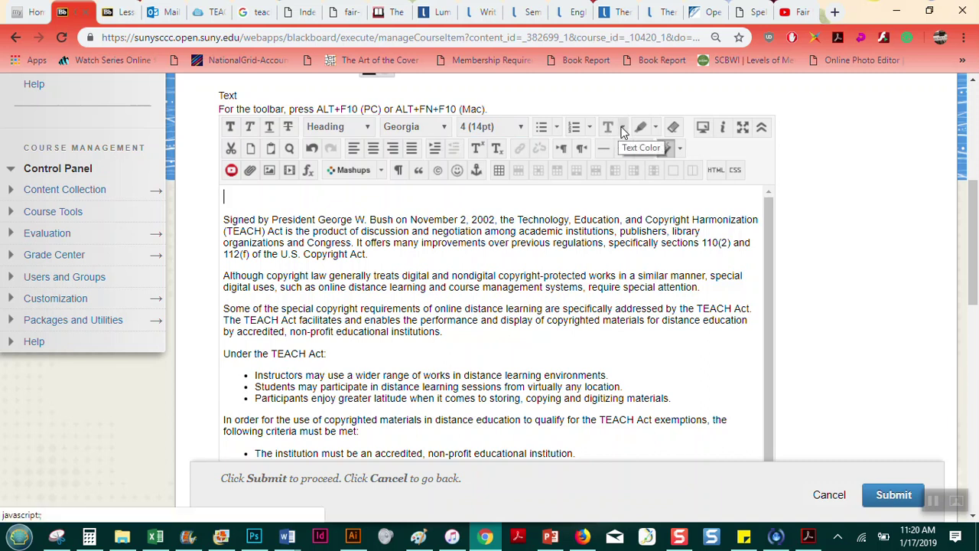
left_click(624, 130)
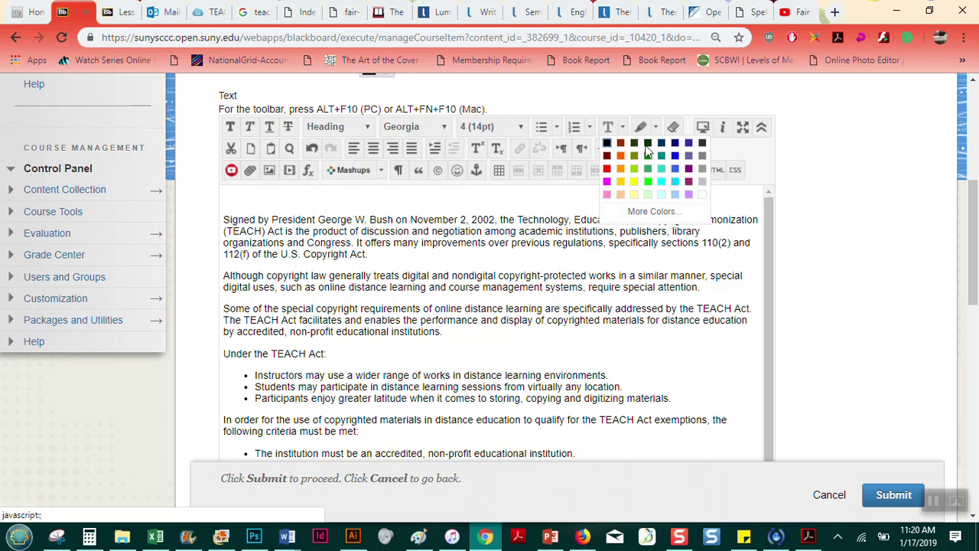
left_click(608, 156)
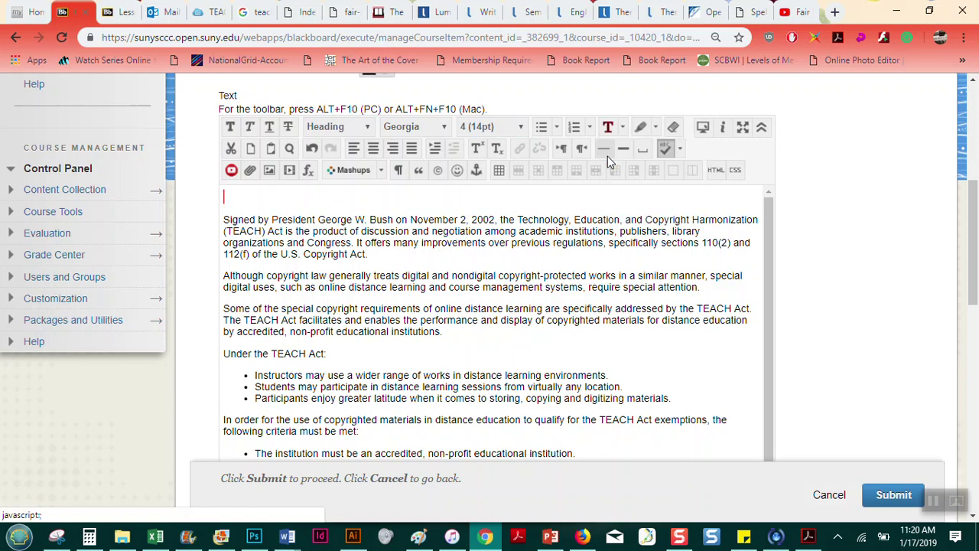
Step: Center the heading line and enter "Basic Facts About the TEACH Act" as its text
left_click(374, 150)
type("Basic")
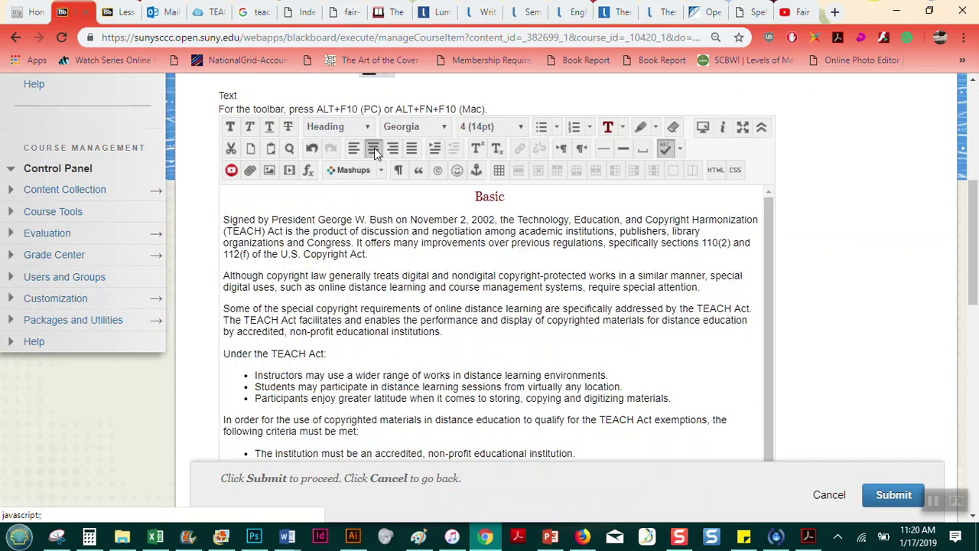
type(" Facts")
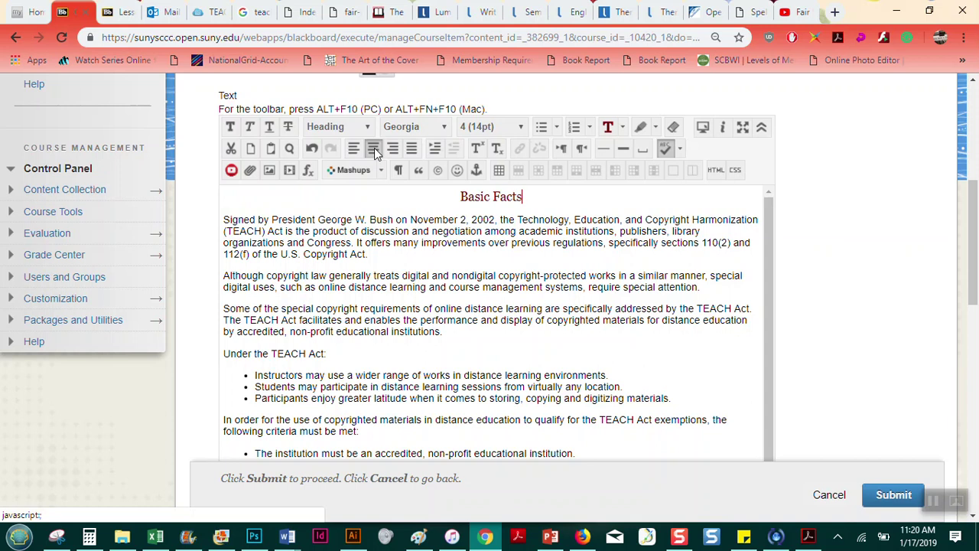
type(" About")
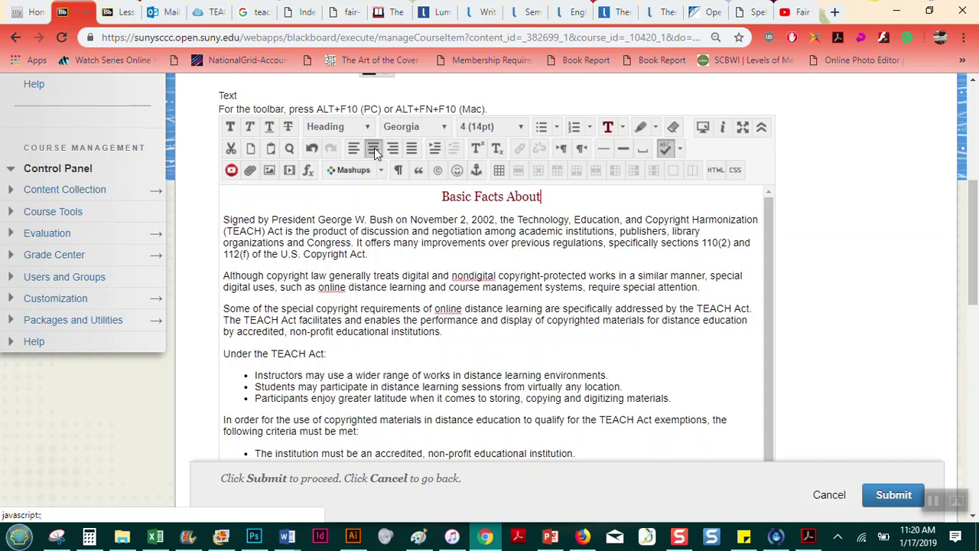
type(" the TEACH Act")
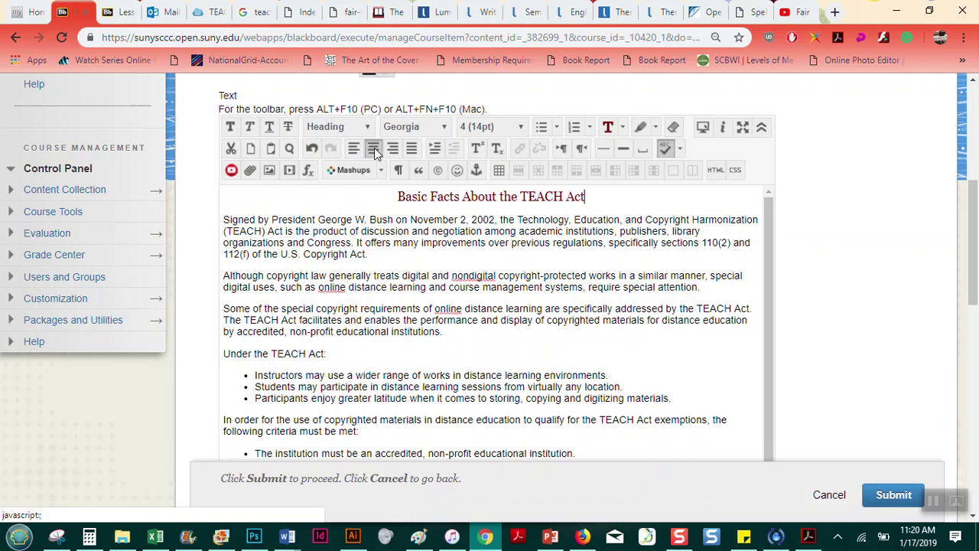
Step: Insert an empty line above "Under the TEACH Act:" and give it the Heading format
triple_click(457, 195)
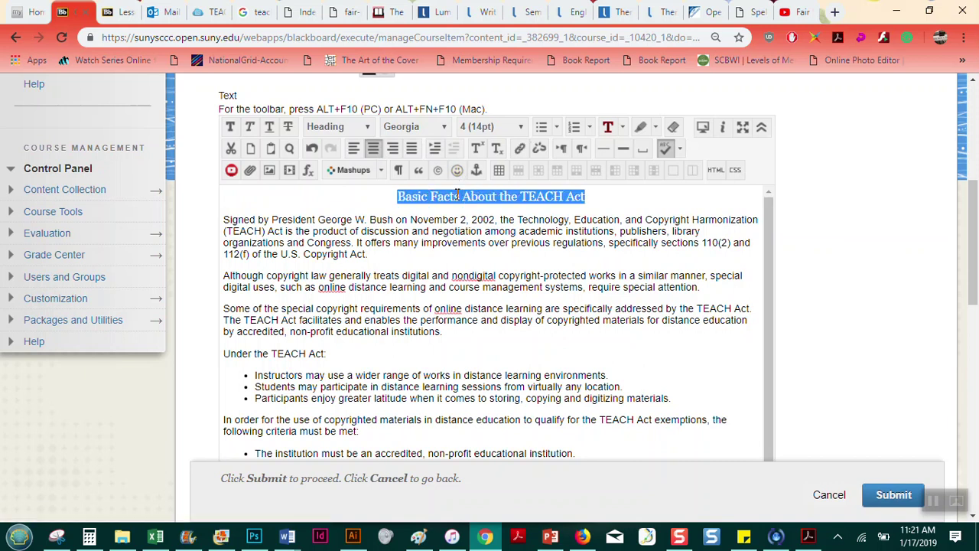
left_click(328, 353)
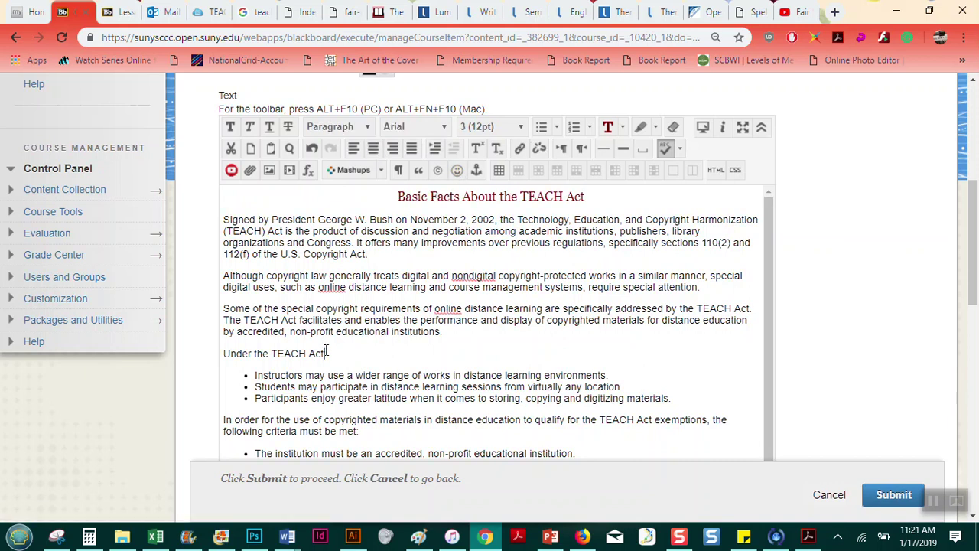
left_click(450, 329)
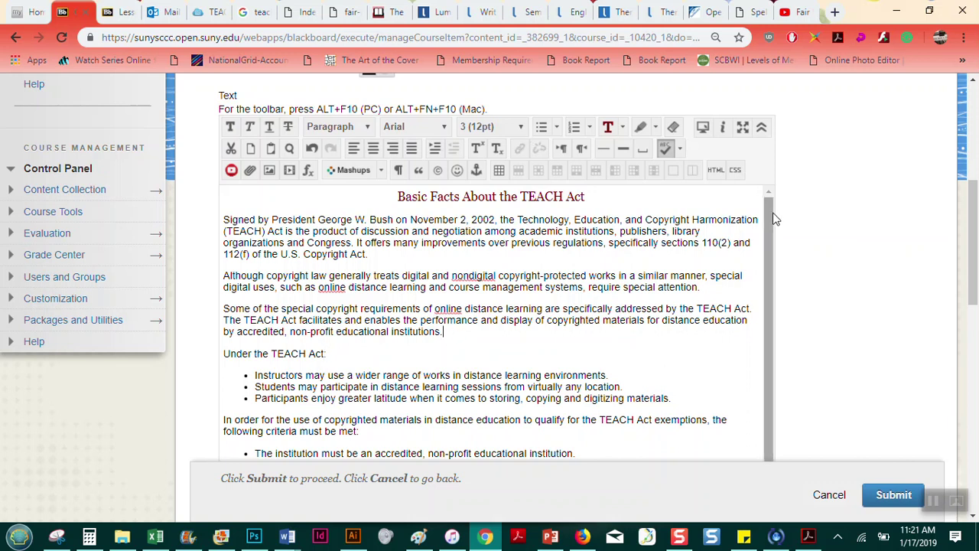
scroll(775, 220, "down", 1)
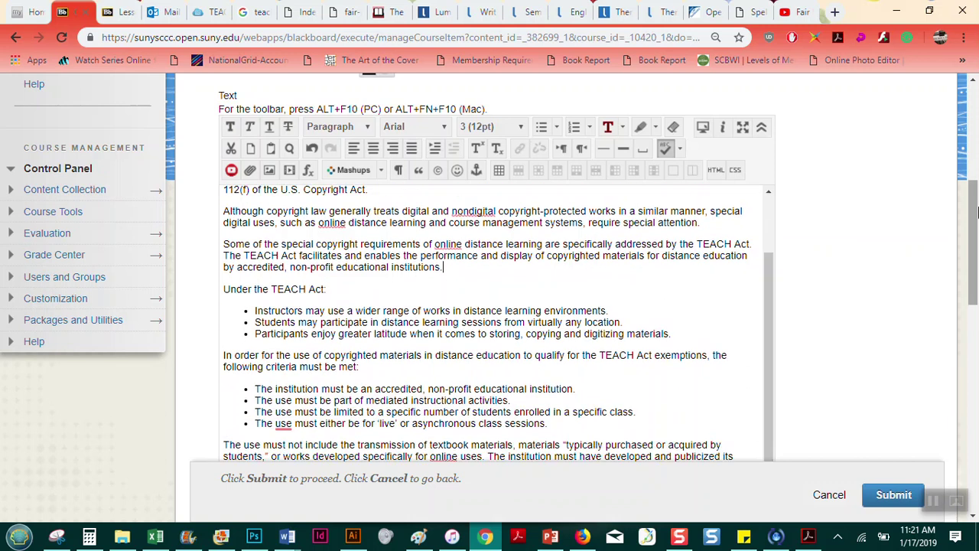
scroll(977, 244, "down", 2)
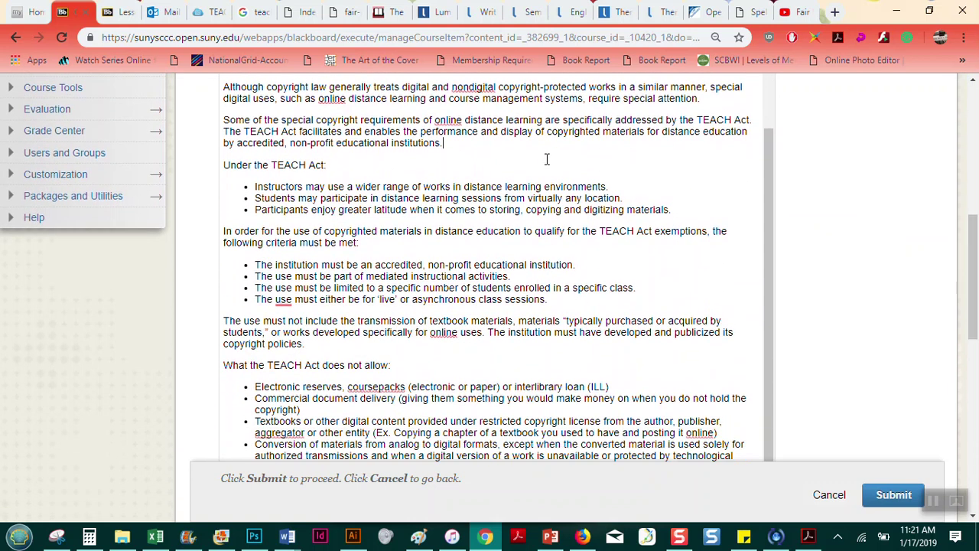
key("Return")
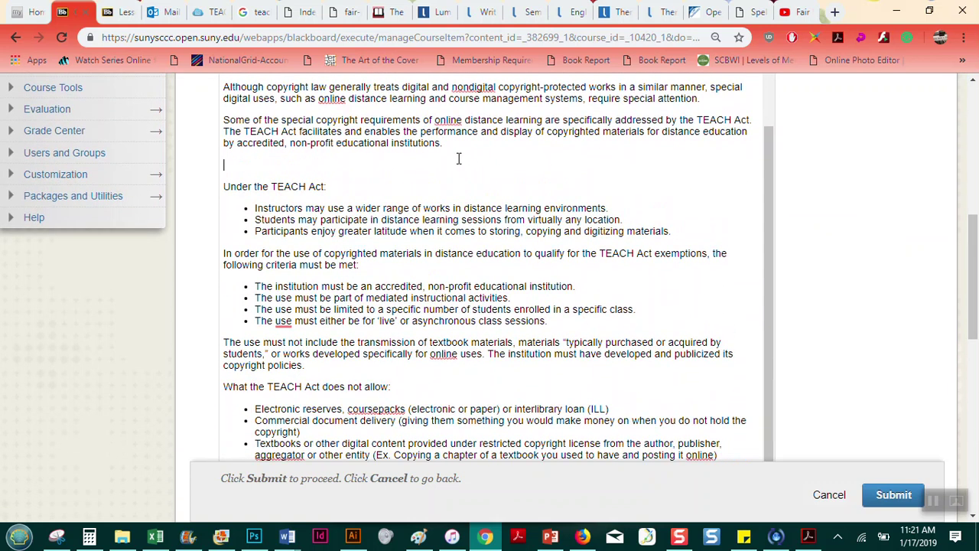
scroll(398, 176, "up", 3)
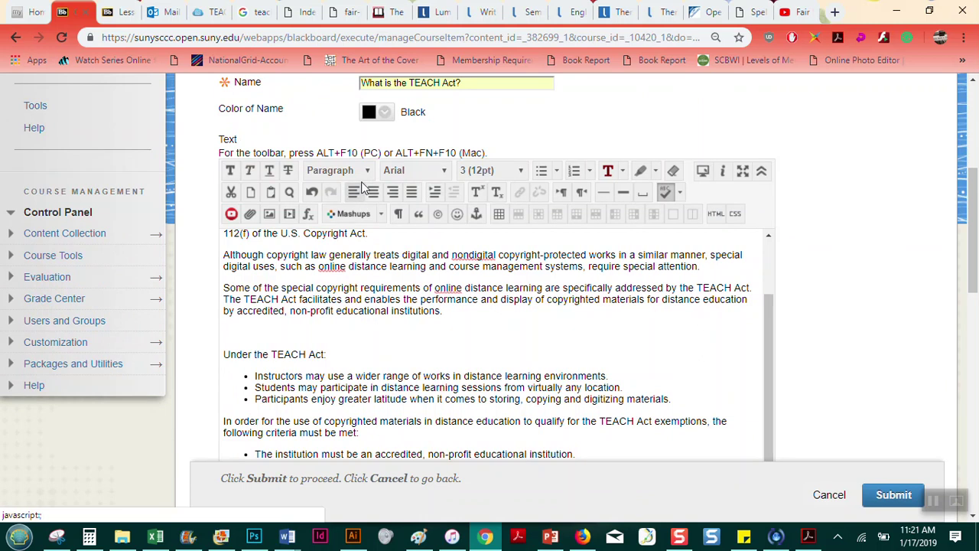
left_click(341, 170)
left_click(345, 216)
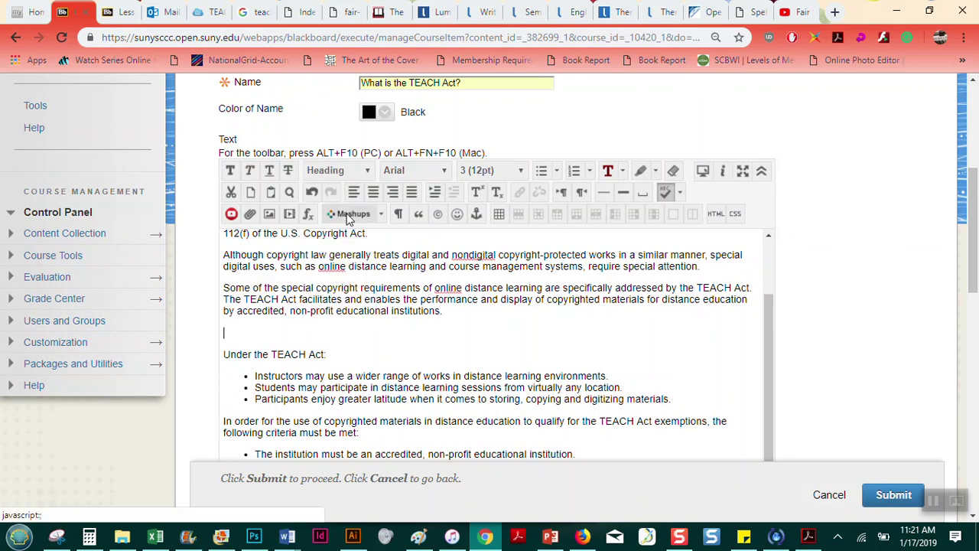
Step: Copy the "Basic Facts About the TEACH Act" heading onto the empty line above "Under the TEACH Act:"
left_click_drag(768, 329, 765, 269)
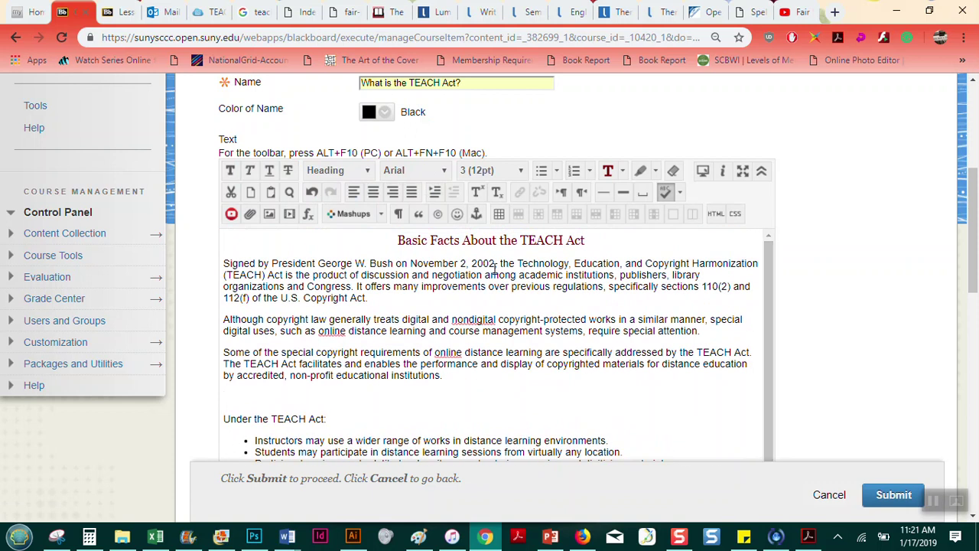
triple_click(483, 237)
key("ctrl+c")
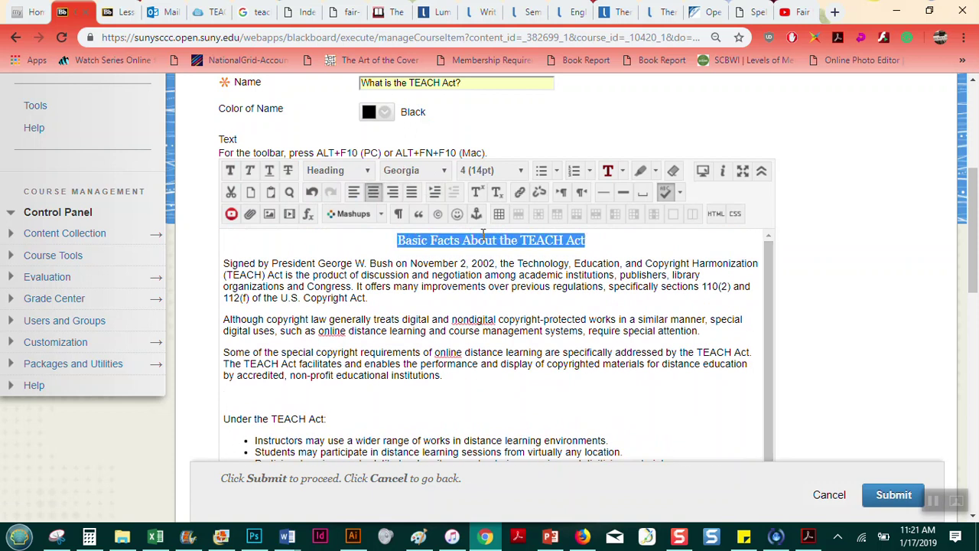
left_click(386, 393)
key("ctrl+v")
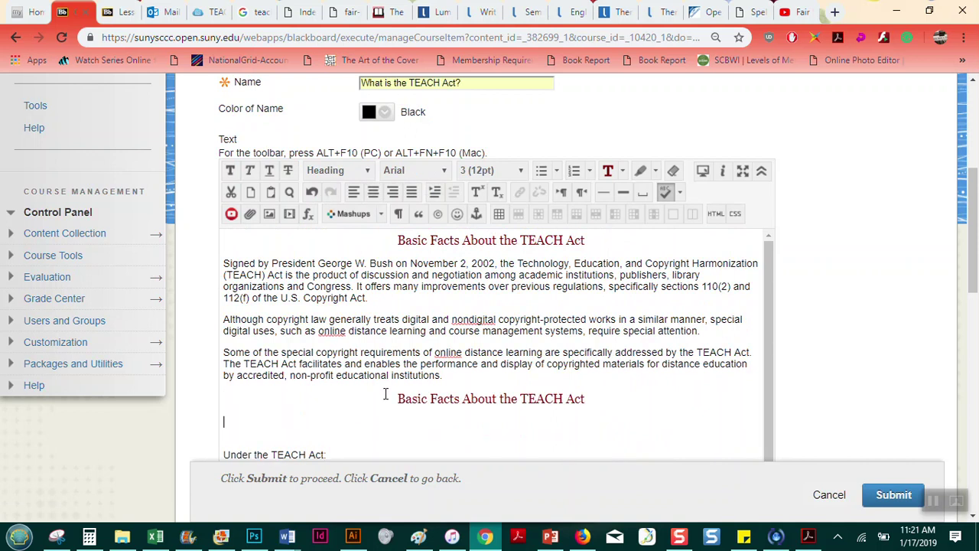
Step: Replace the copied heading's text with "Who is Covered?" and set its font to Georgia
triple_click(397, 400)
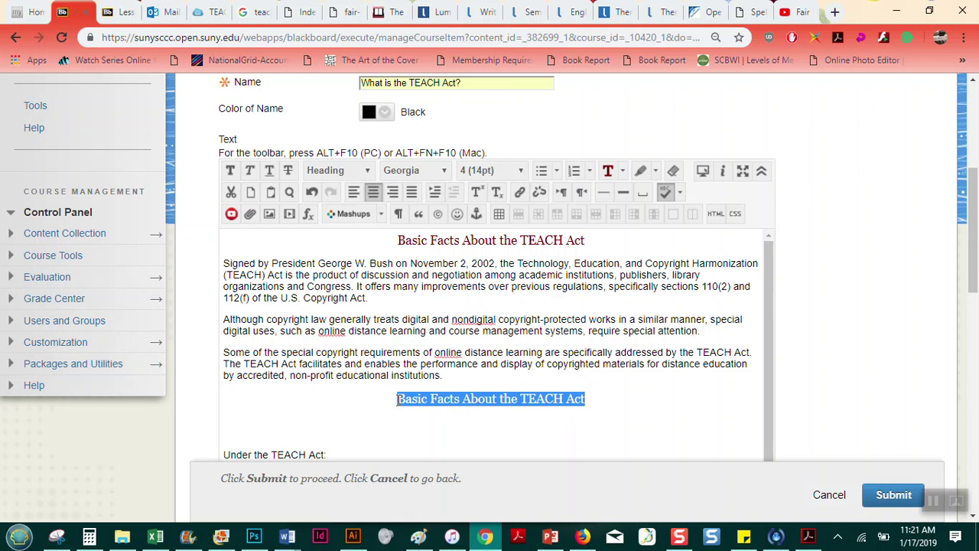
type("Who is Coveredd")
key("BackSpace")
type("?")
triple_click(461, 404)
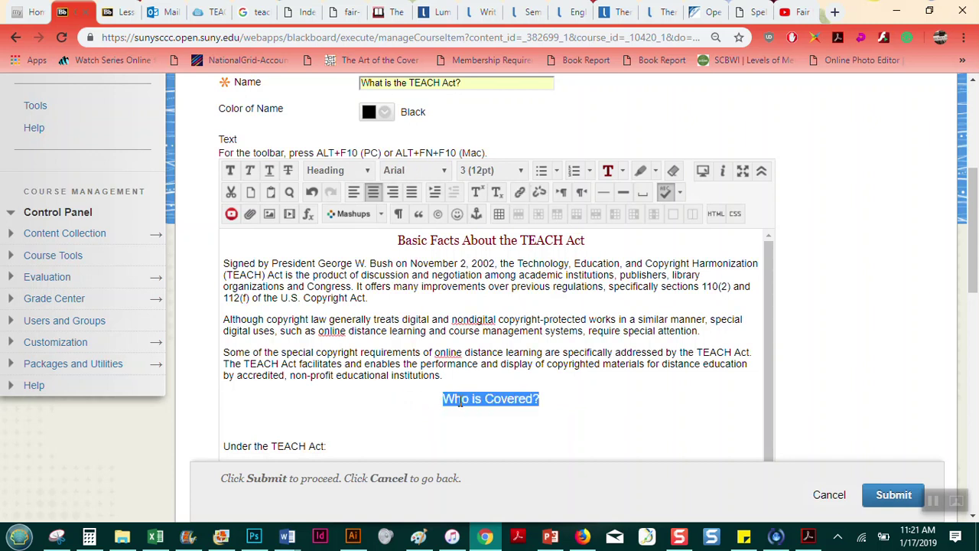
left_click(447, 171)
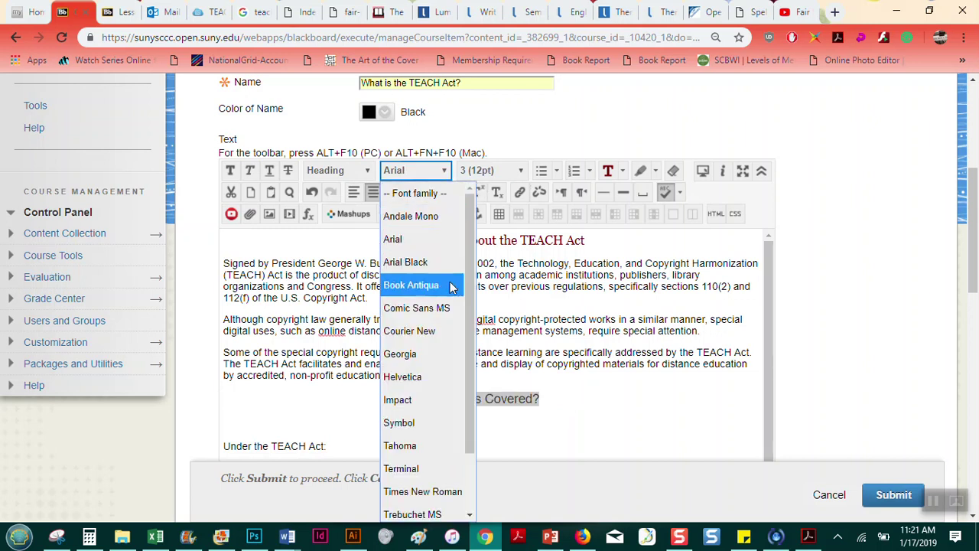
left_click(452, 355)
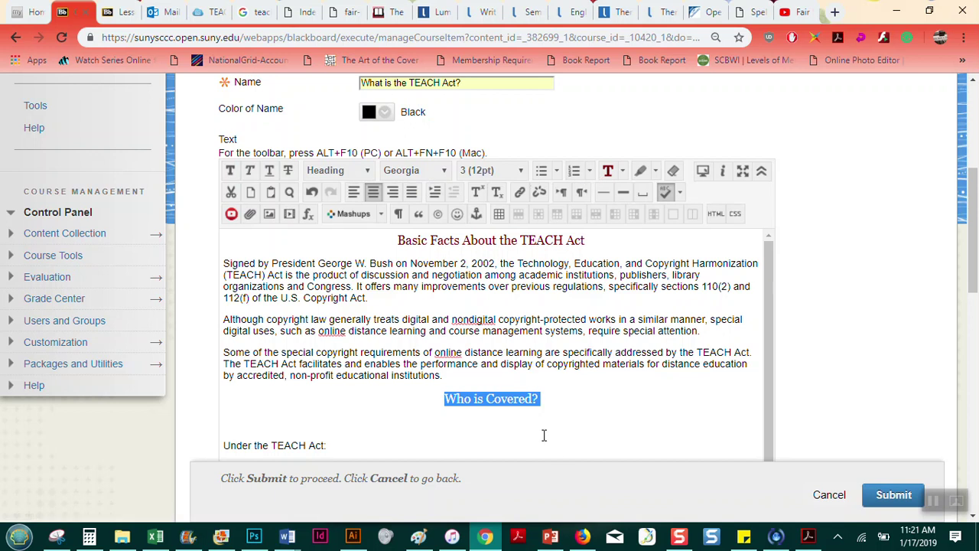
Step: Remove the blank line between the "Who is Covered?" heading and "Under the TEACH Act:"
left_click(238, 433)
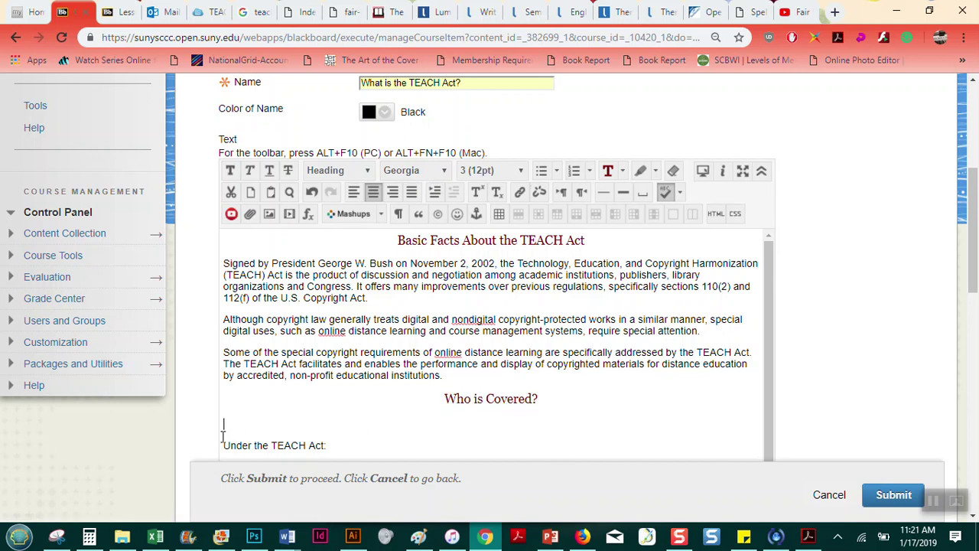
left_click(225, 449)
key("BackSpace")
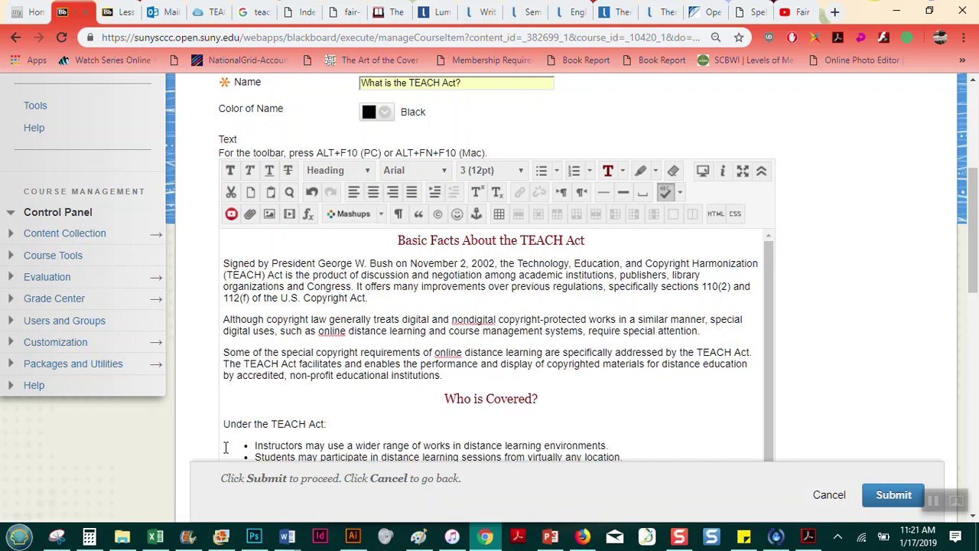
scroll(775, 288, "down", 1)
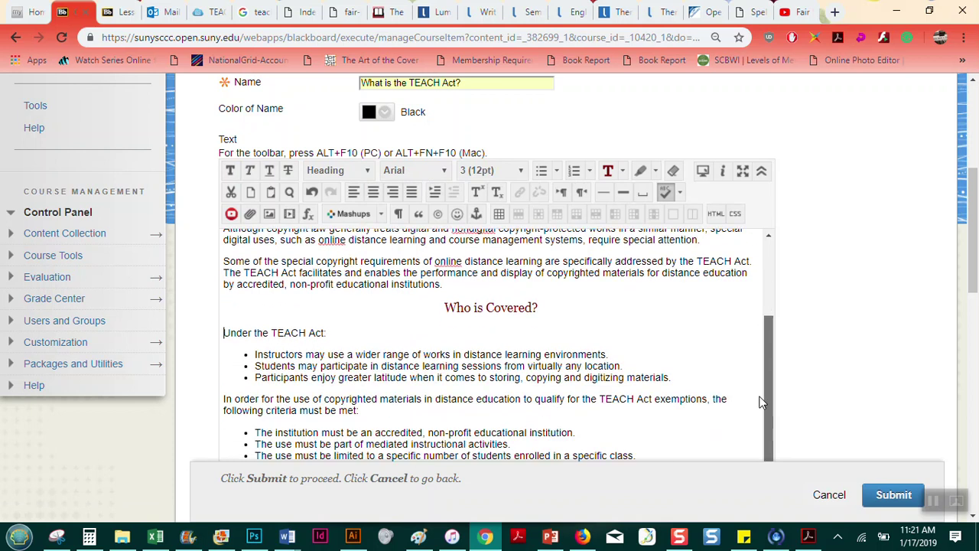
Step: Copy the "Who is Covered?" heading onto a new line above "What the TEACH Act does not allow:" and remove an extra blank line below it
left_click_drag(967, 270, 970, 321)
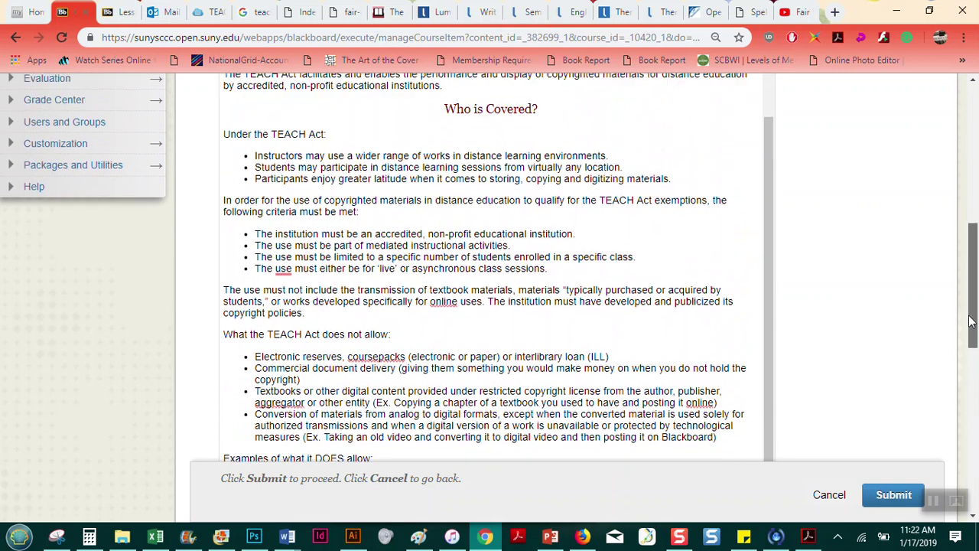
triple_click(484, 111)
key("ctrl+c")
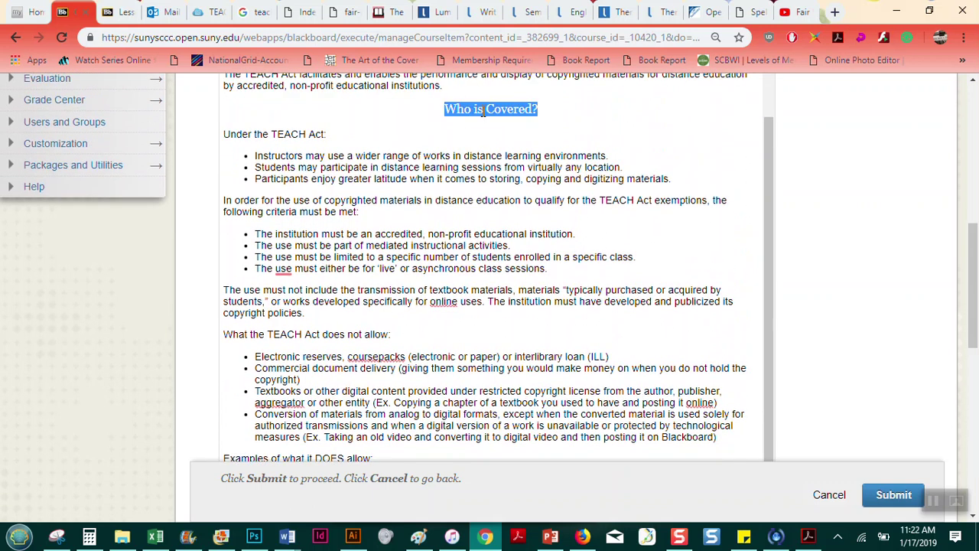
scroll(522, 304, "down", 3)
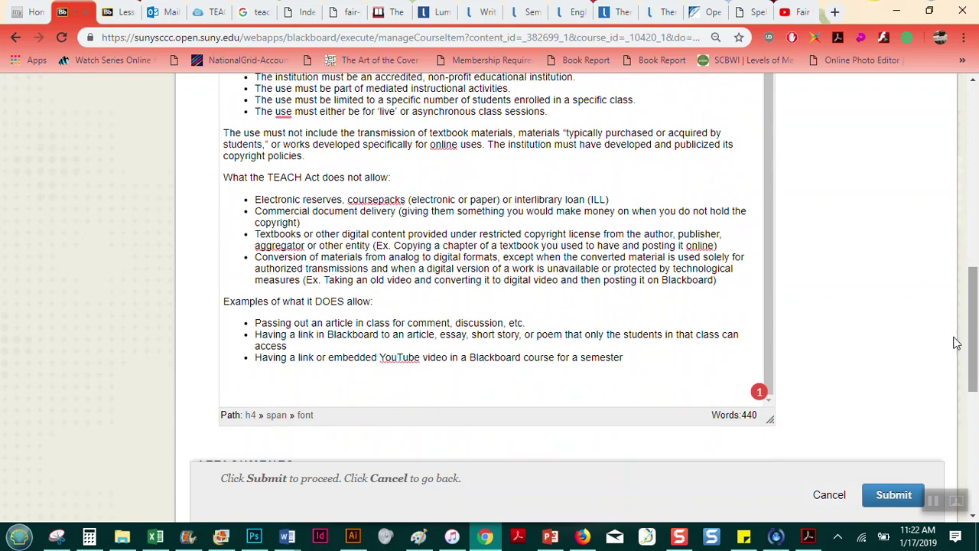
left_click(315, 156)
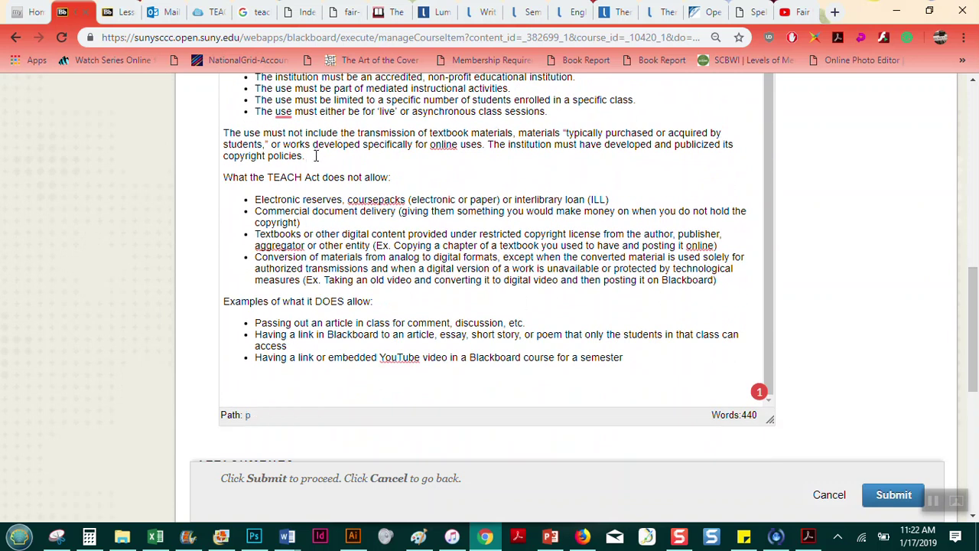
key("Return")
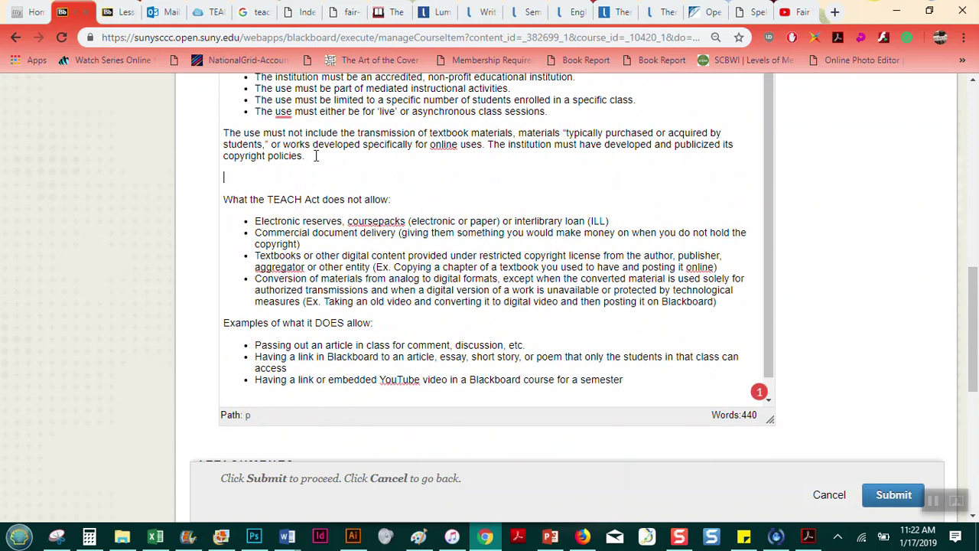
key("ctrl+v")
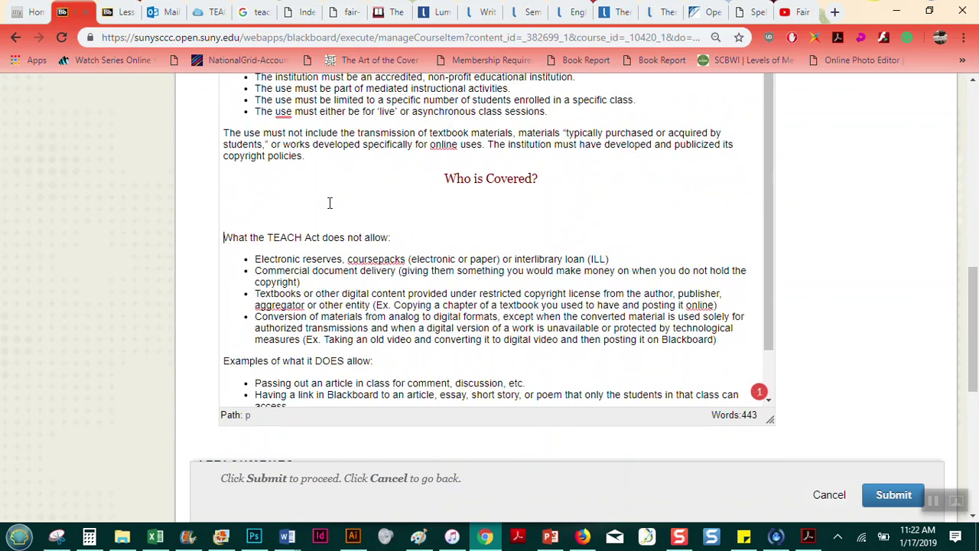
key("BackSpace")
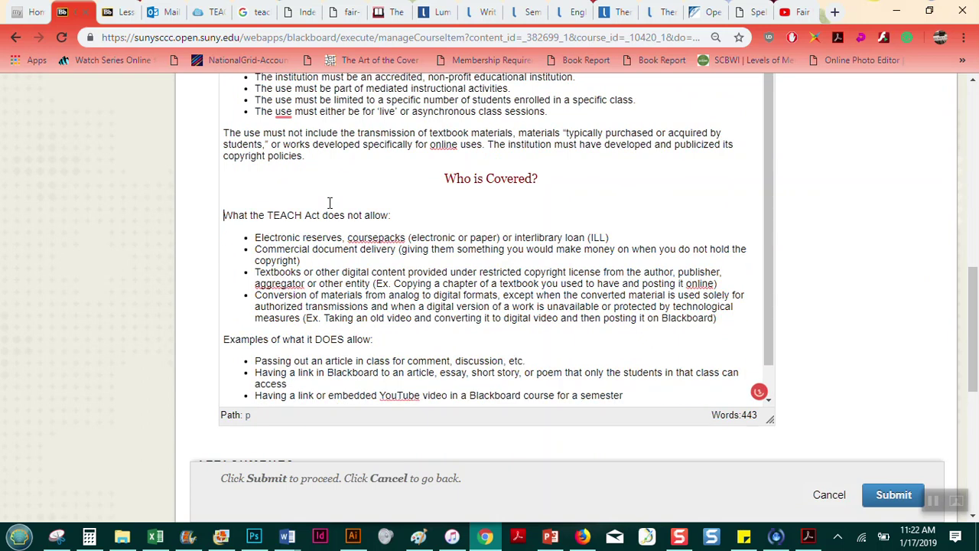
Step: Change the text of the copied heading above "What the TEACH Act does not allow:" to "What is Allowed & What is Forbidden?"
left_click_drag(464, 178, 533, 178)
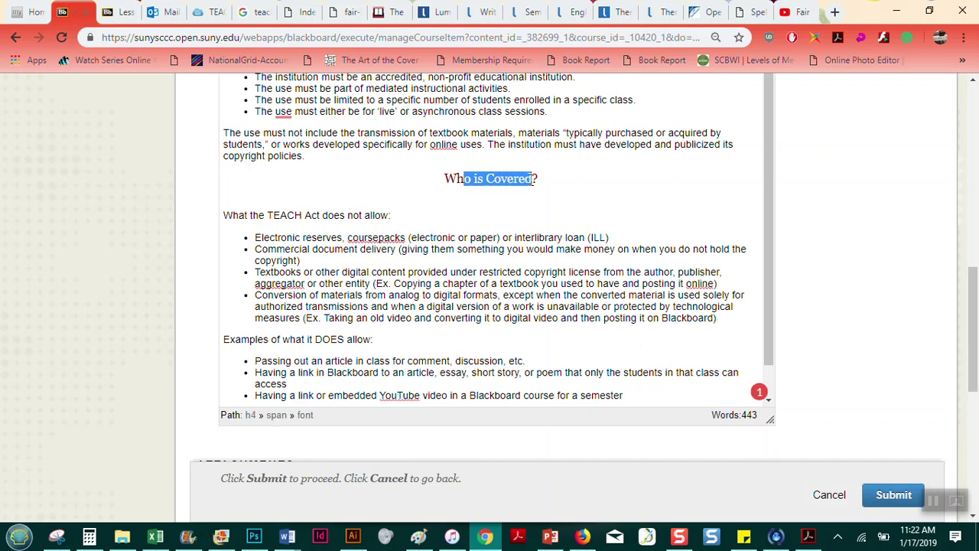
type("at is Allowed")
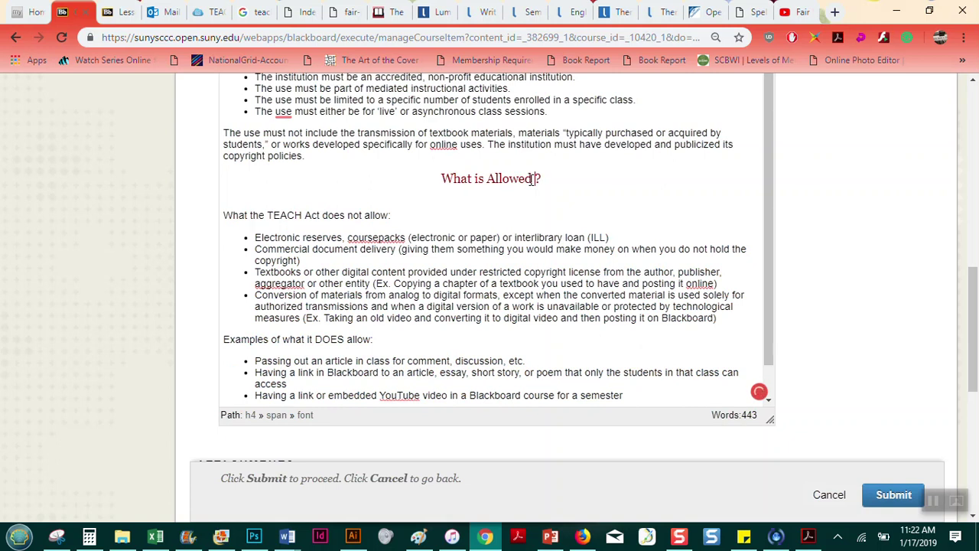
type(" U")
type(" What ")
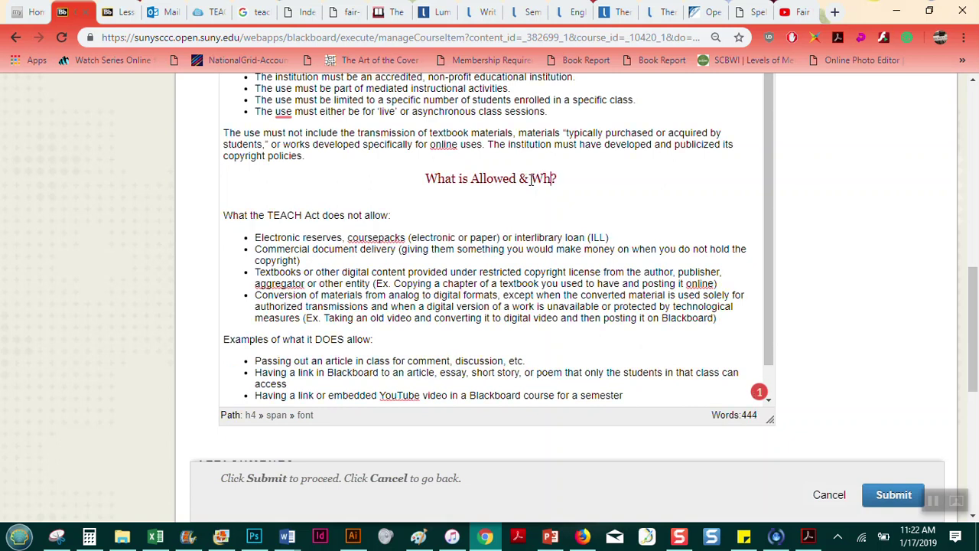
type("is ")
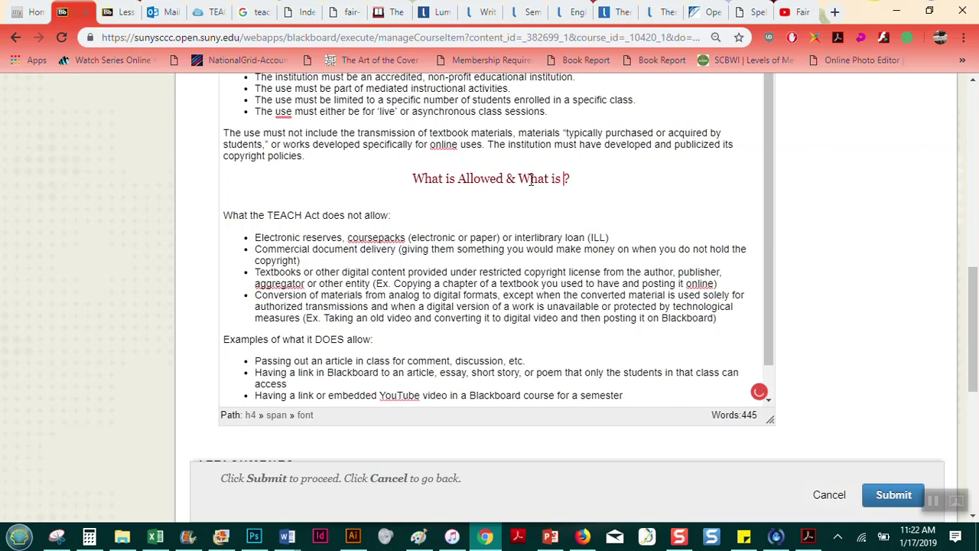
type("Forbi")
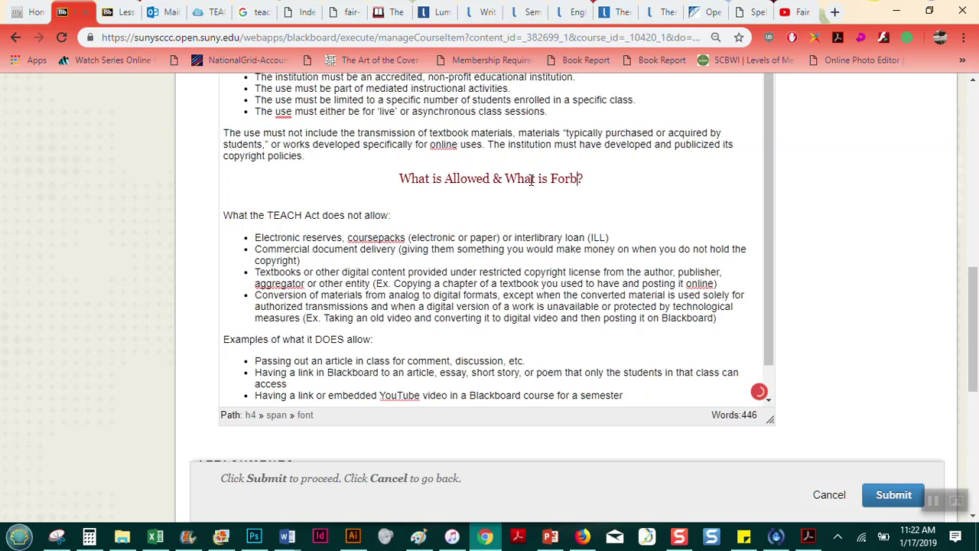
type("dde")
key("BackSpace")
key("BackSpace")
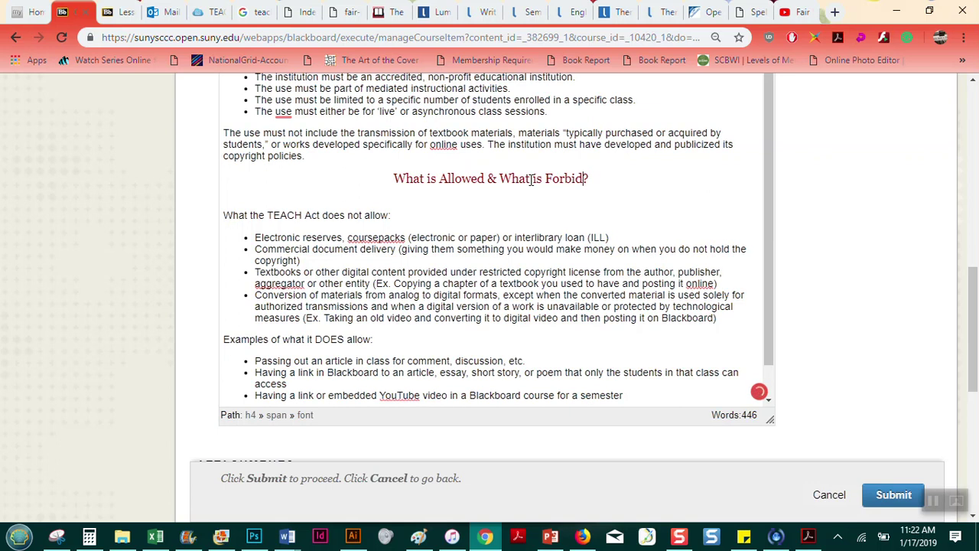
type("den")
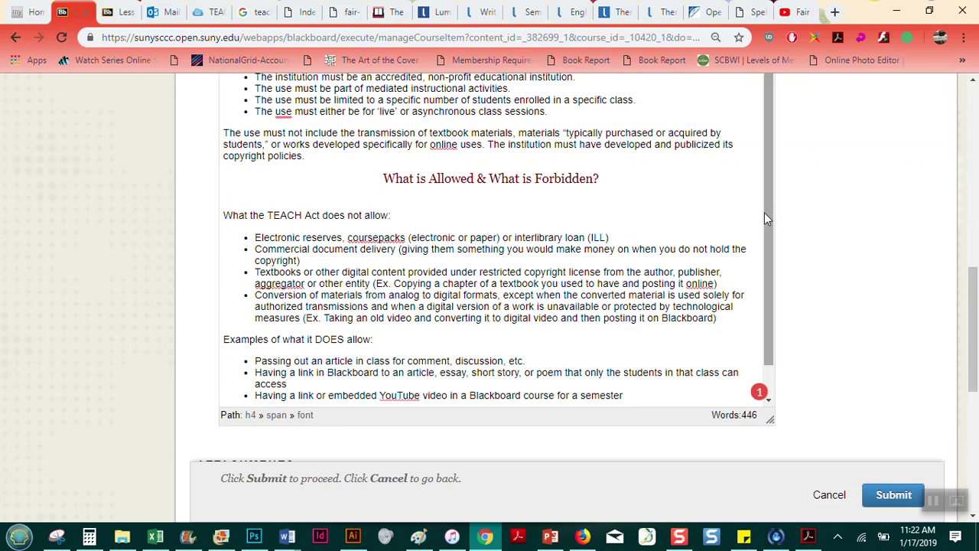
Step: Remove the bullets from the three items under "Under the TEACH Act:" and reapply them
left_click_drag(767, 220, 779, 83)
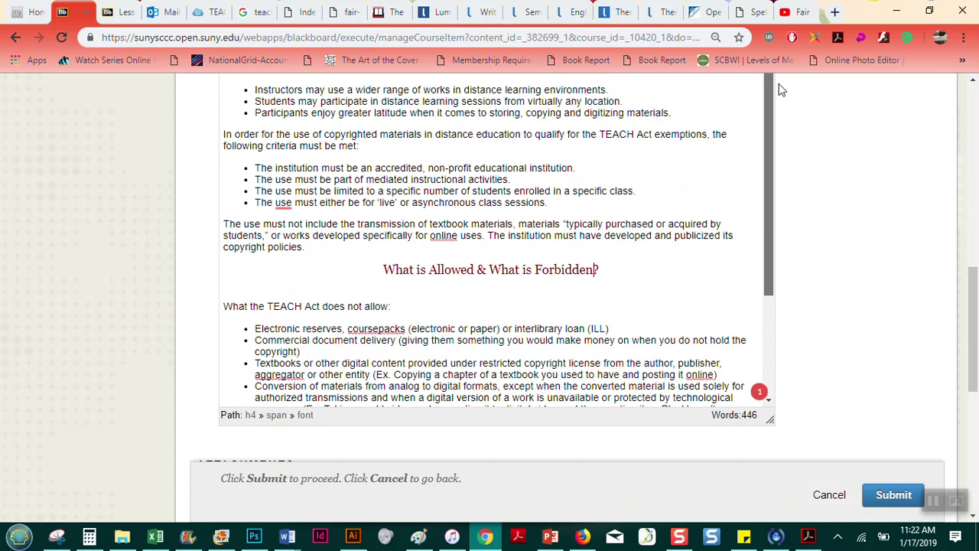
left_click_drag(976, 367, 976, 310)
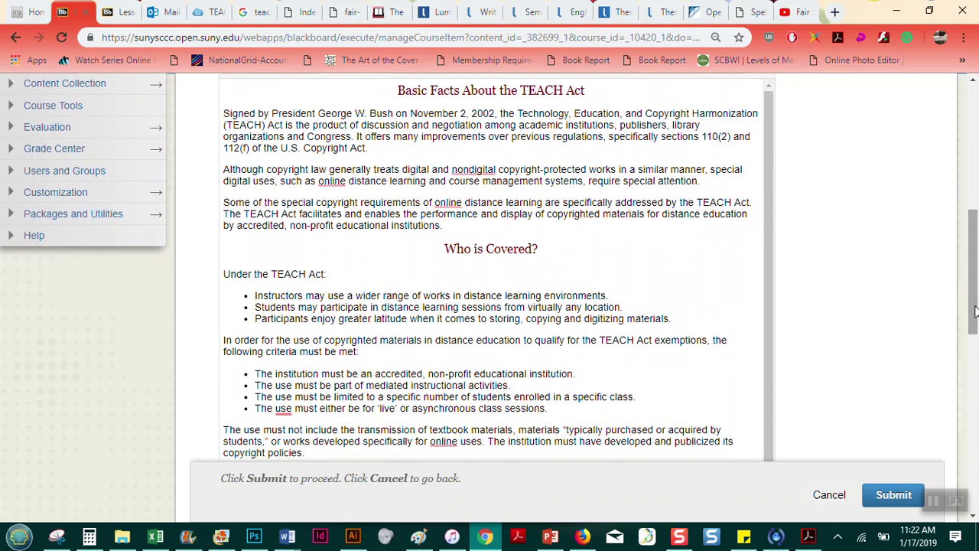
left_click_drag(673, 318, 255, 291)
left_click_drag(976, 290, 977, 263)
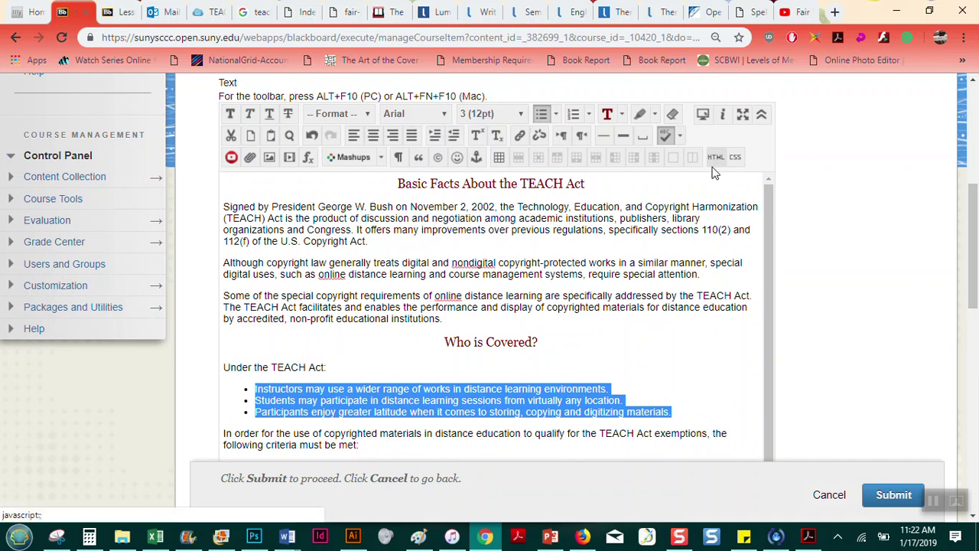
left_click(556, 115)
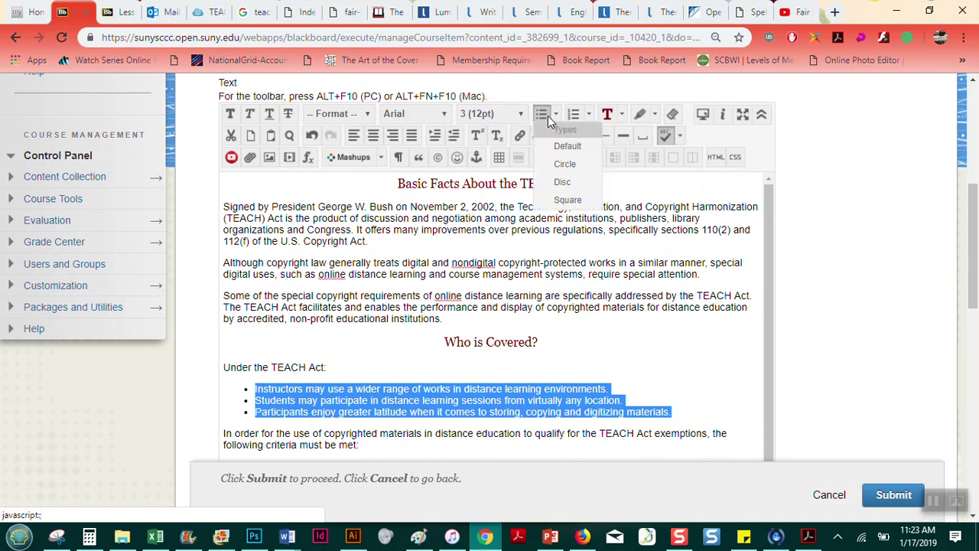
left_click(542, 115)
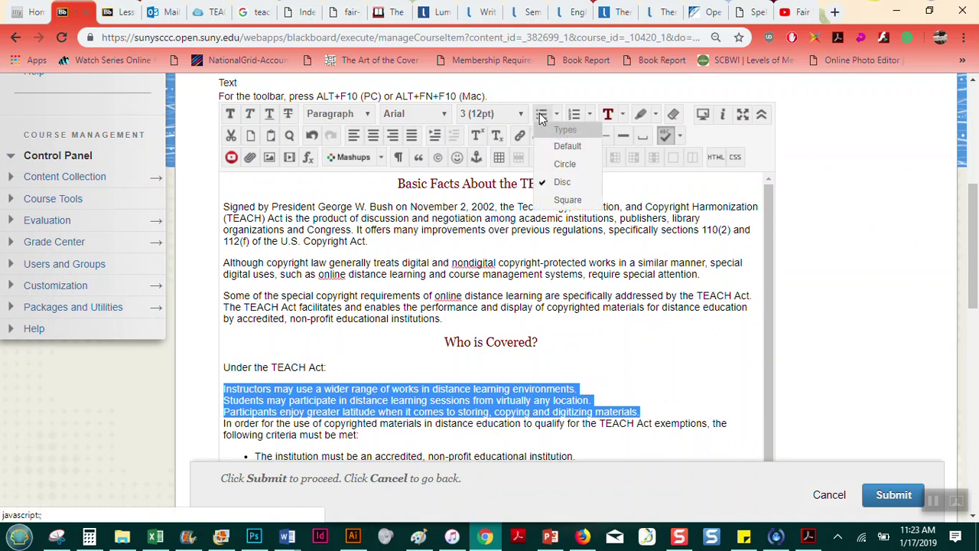
left_click(541, 114)
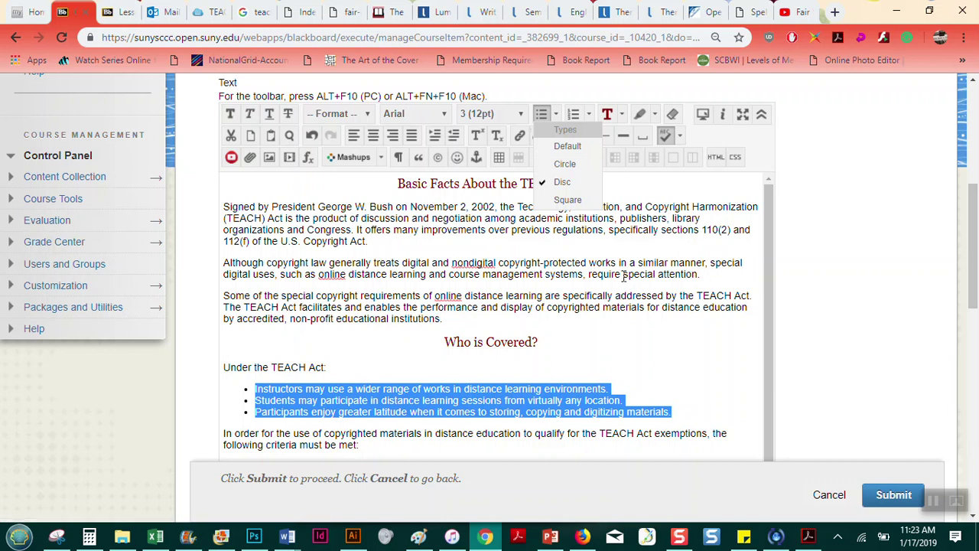
Step: Try Upper Roman numbering on the three items under "Under the TEACH Act:" and switch them back to bullets
left_click(592, 114)
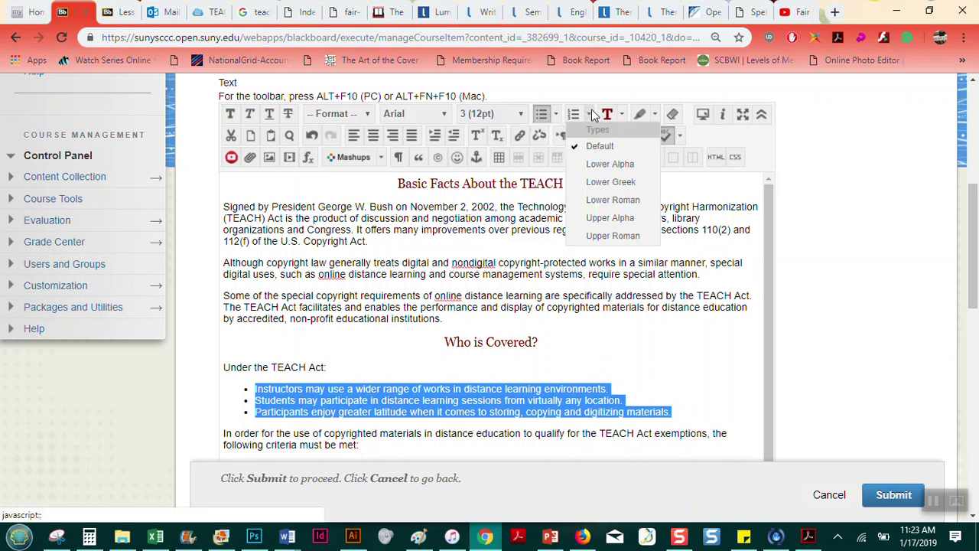
left_click(610, 235)
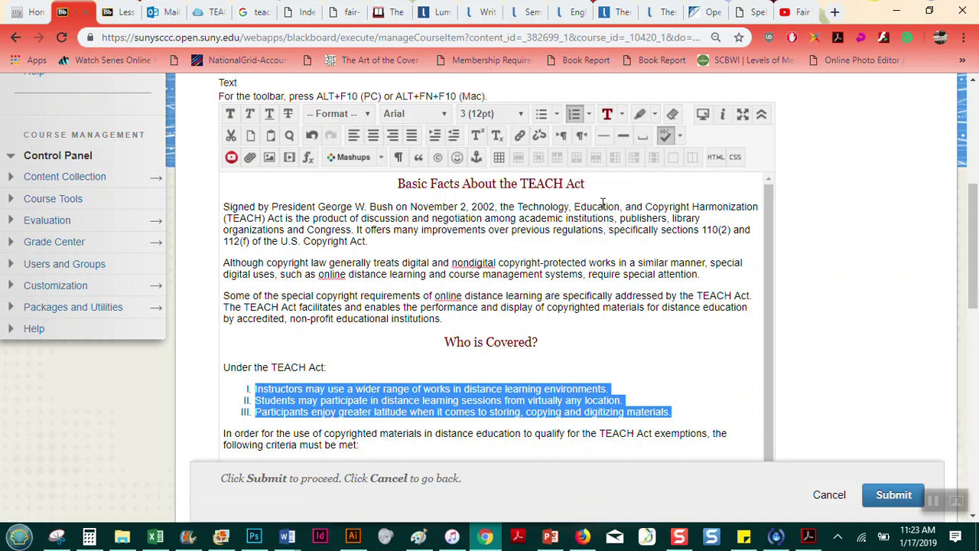
left_click(541, 114)
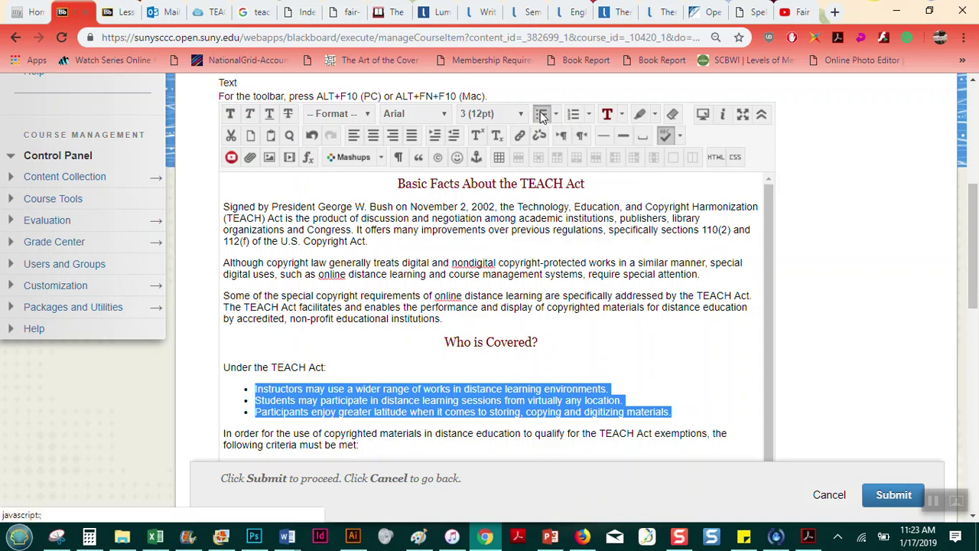
left_click(637, 352)
Step: Place the cursor on the empty line below the final bulleted list and start inserting a file content link there
left_click_drag(772, 221, 764, 348)
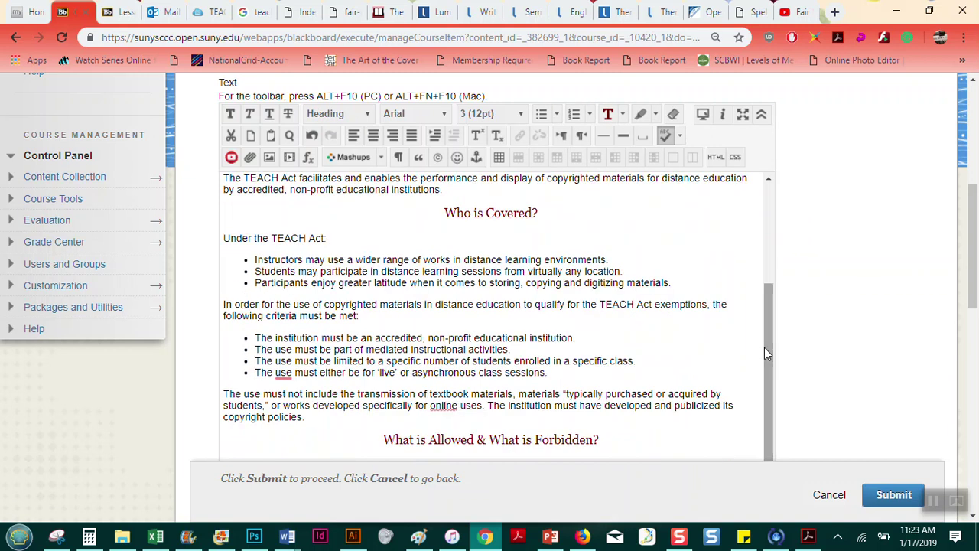
left_click_drag(970, 279, 973, 355)
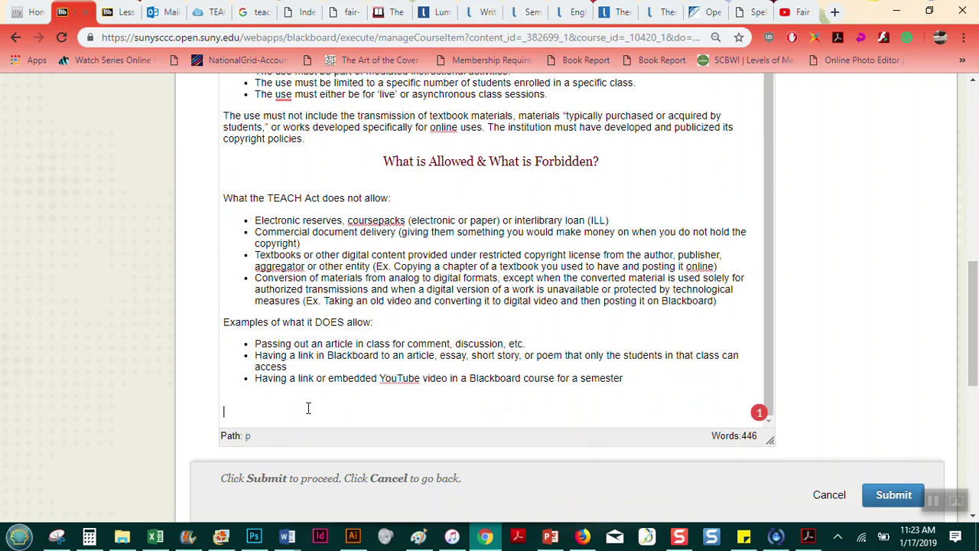
left_click_drag(976, 318, 977, 252)
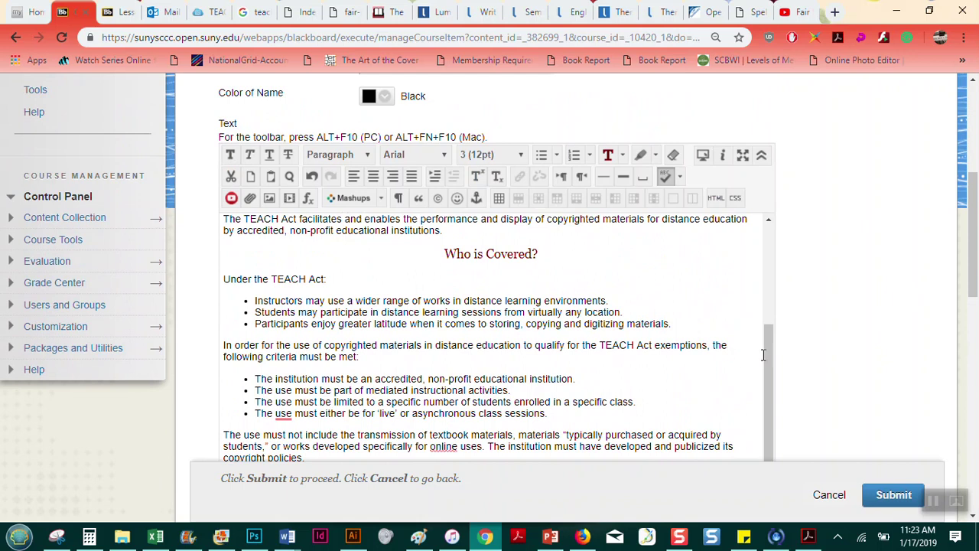
mouse_move(769, 374)
left_mouse_down()
mouse_move(773, 244)
mouse_move(771, 372)
left_mouse_up()
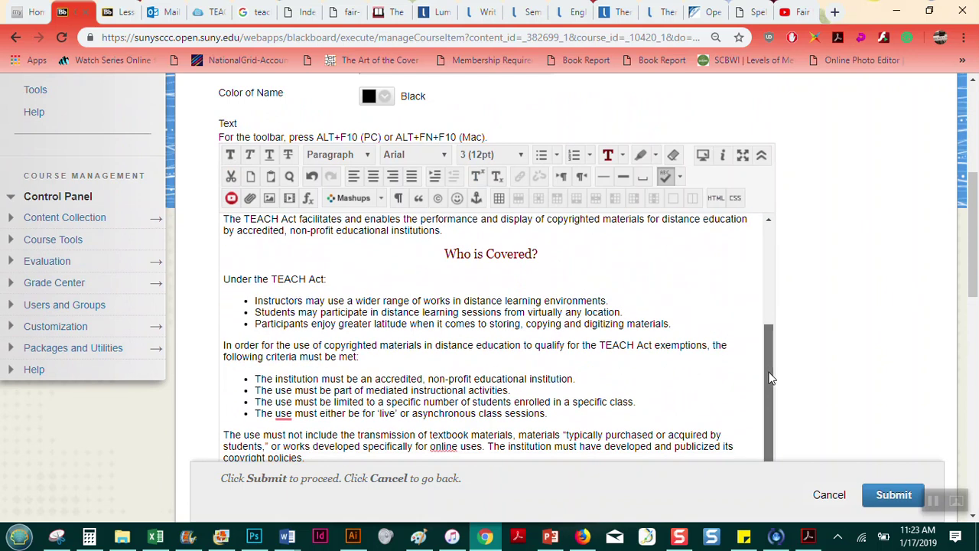
left_click_drag(975, 239, 974, 330)
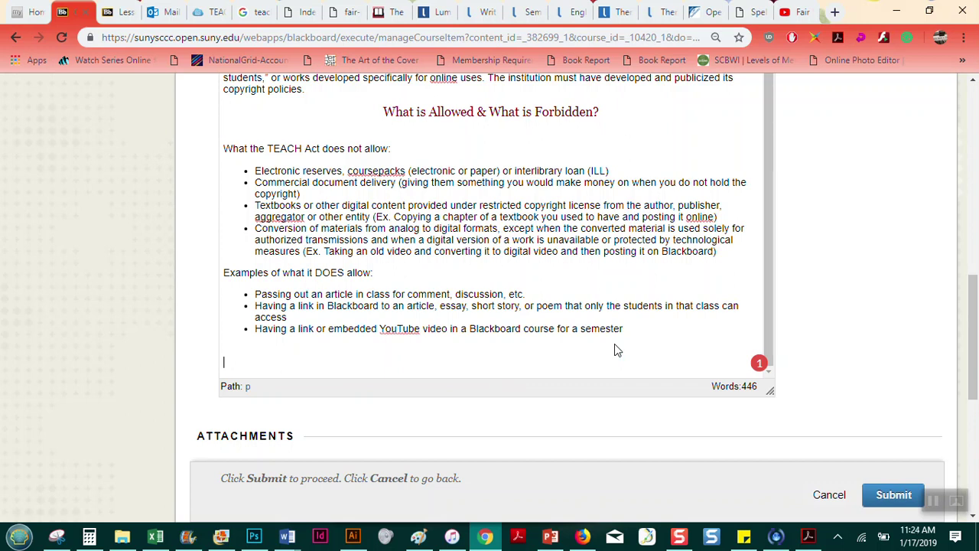
left_click_drag(976, 356, 970, 257)
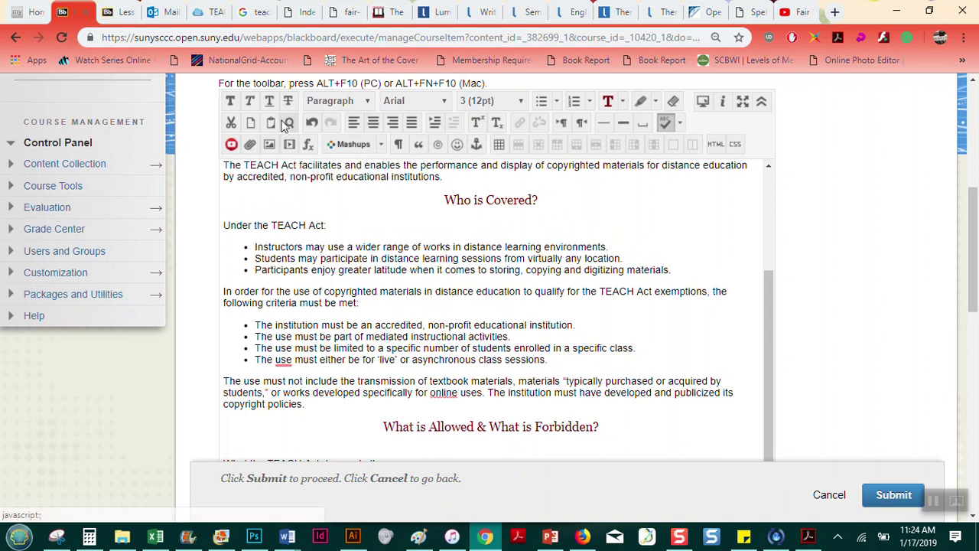
left_click(250, 146)
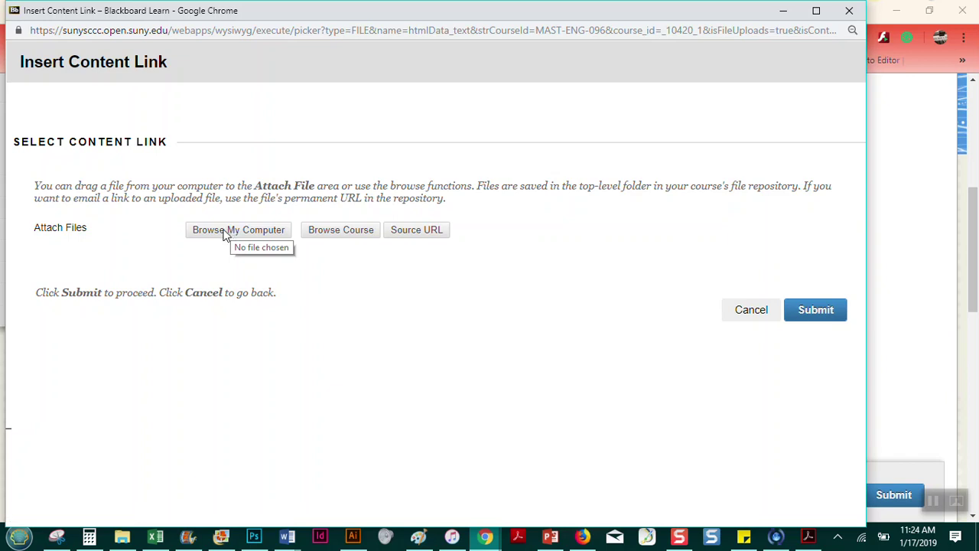
Step: Attach the PDF "The TEACH Act" from the computer's "01 ALP Materials for Adjuncts" folder to the content link
left_click(225, 235)
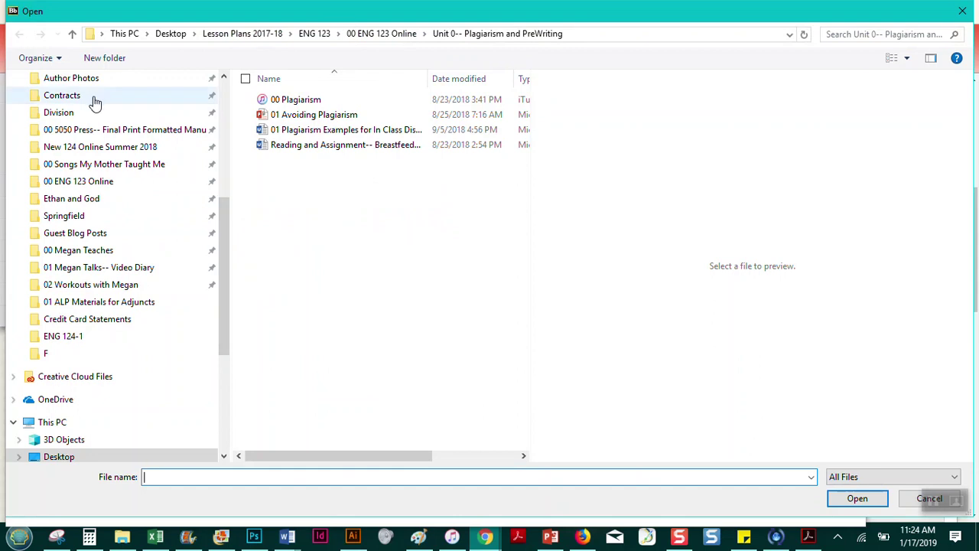
scroll(226, 284, "up", 2)
scroll(140, 321, "down", 1)
left_click(96, 339)
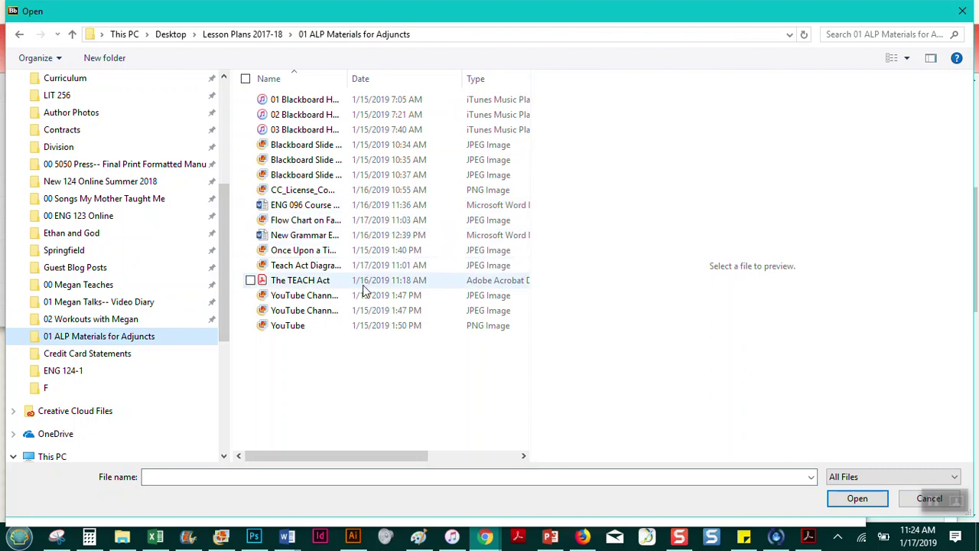
left_click(366, 285)
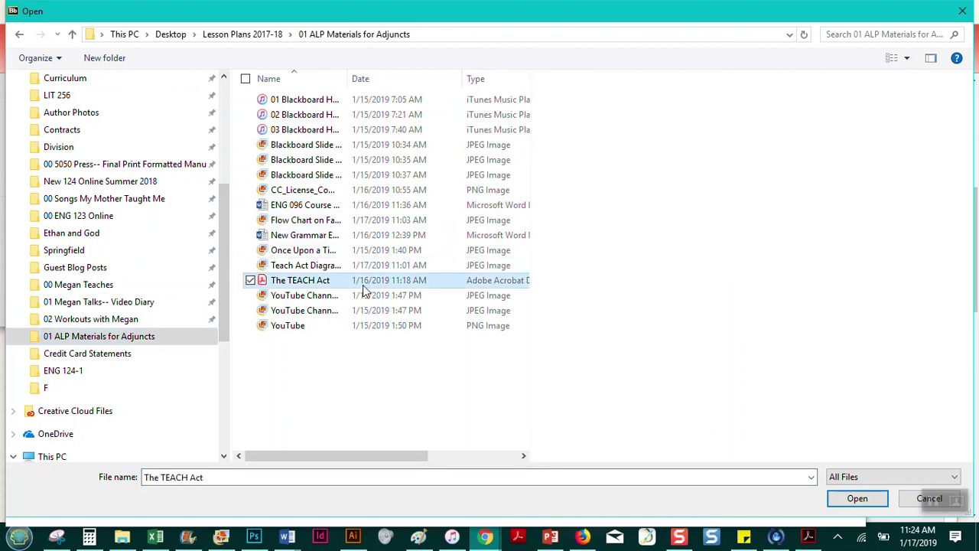
left_click(858, 498)
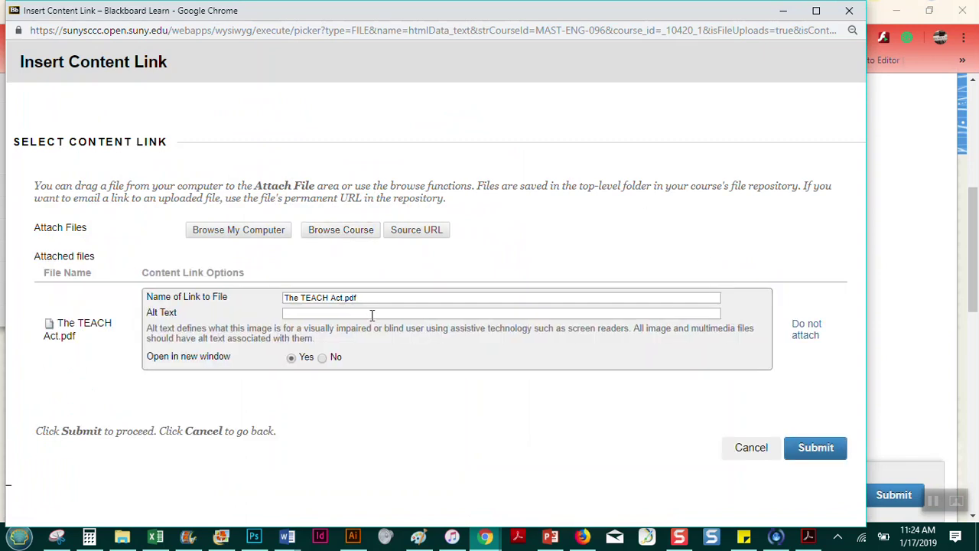
Step: Set the PDF link's alt text to "The TEACH Act" and submit the content link into the text
left_click(369, 315)
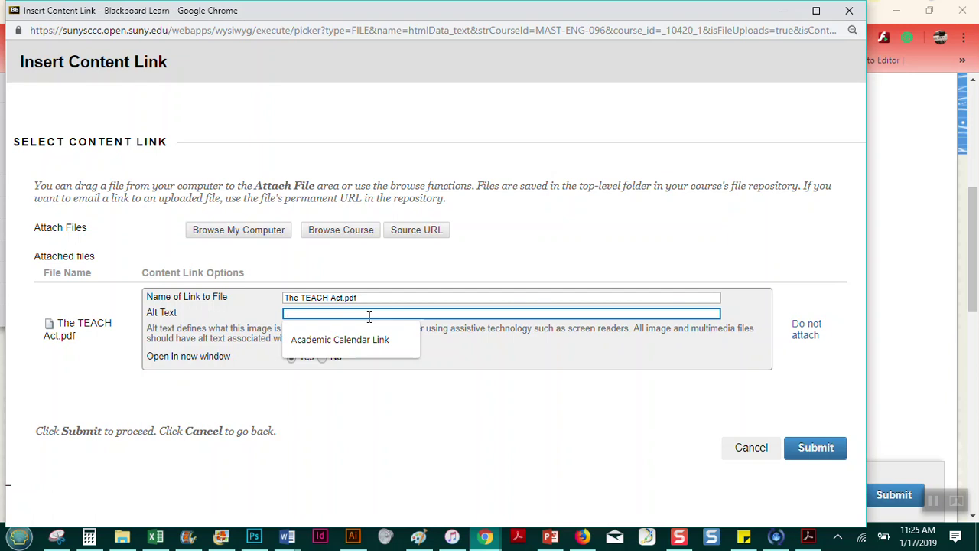
type("The ")
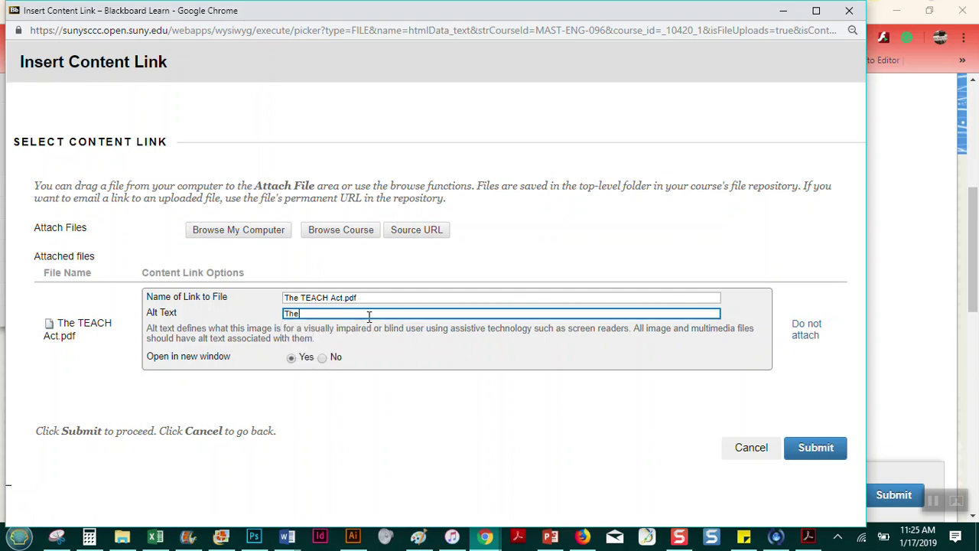
type("TEACH Act")
left_click(817, 449)
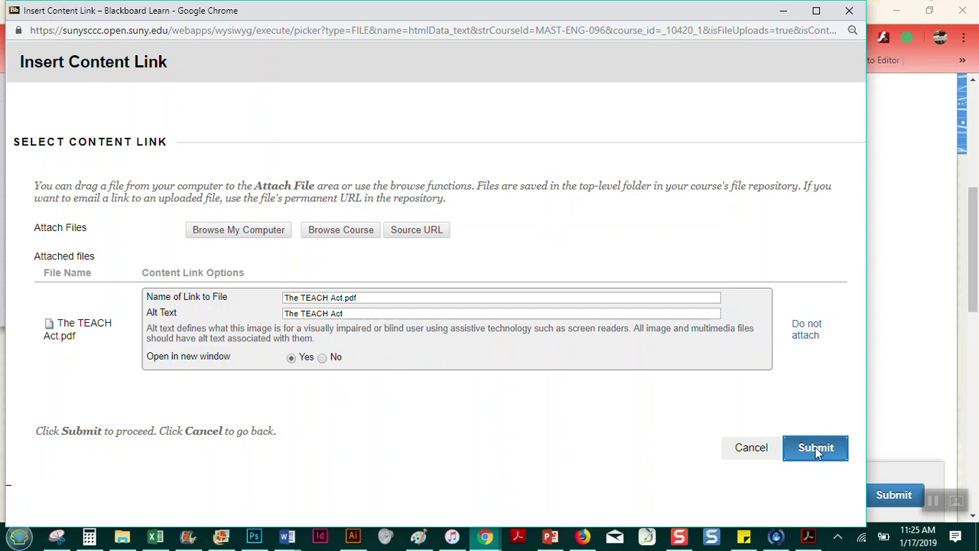
left_click(812, 450)
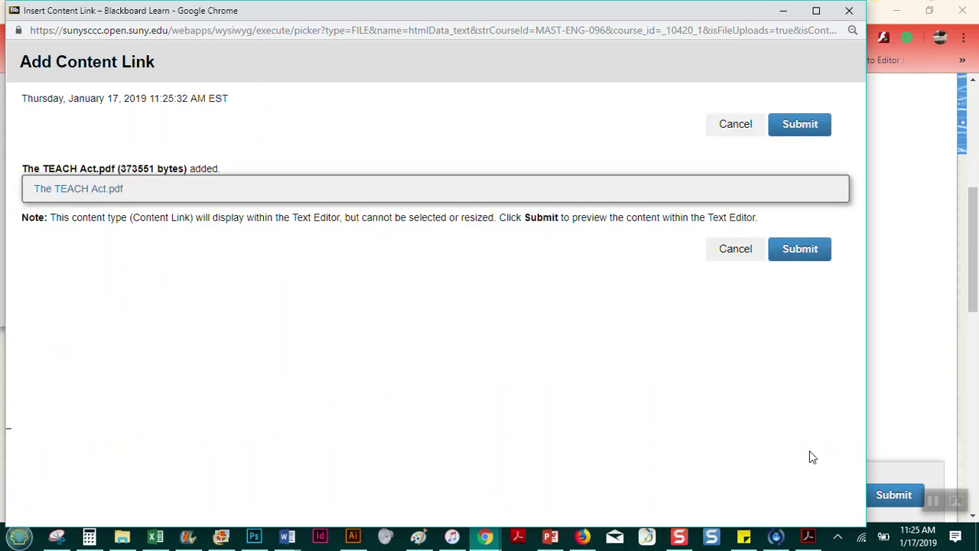
left_click(801, 247)
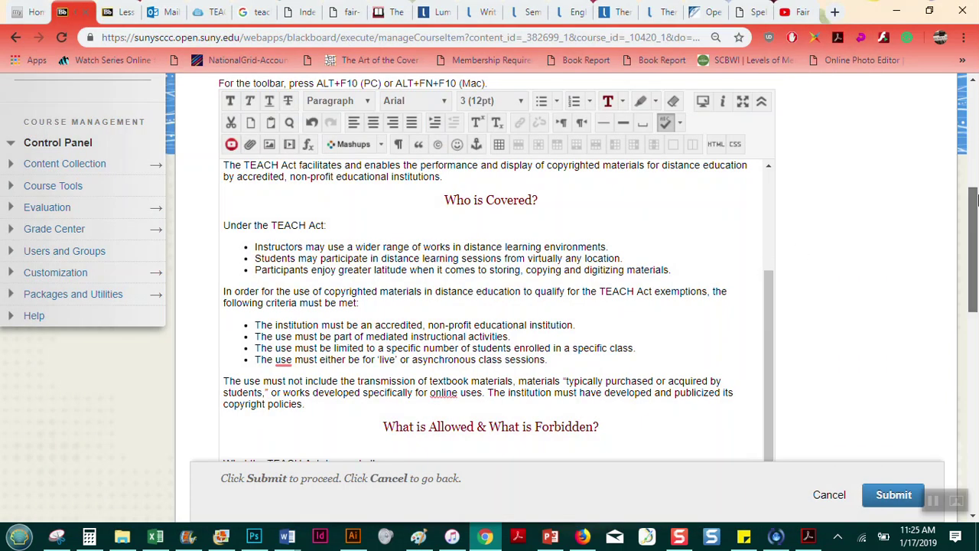
Step: Add the sentence "For more information, click the link below." on the line above the TEACH Act PDF link
scroll(975, 255, "down", 3)
left_click_drag(976, 255, 976, 310)
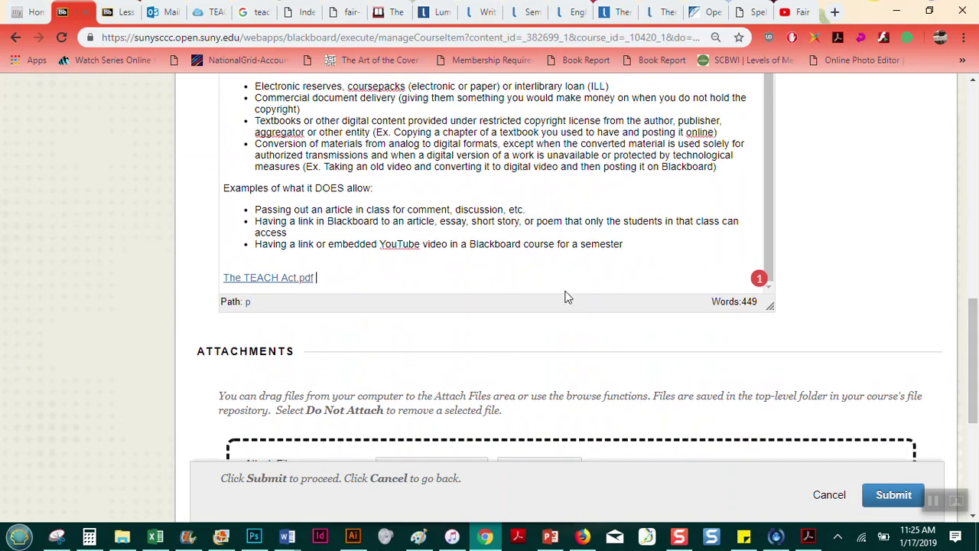
left_click(243, 262)
type("For more")
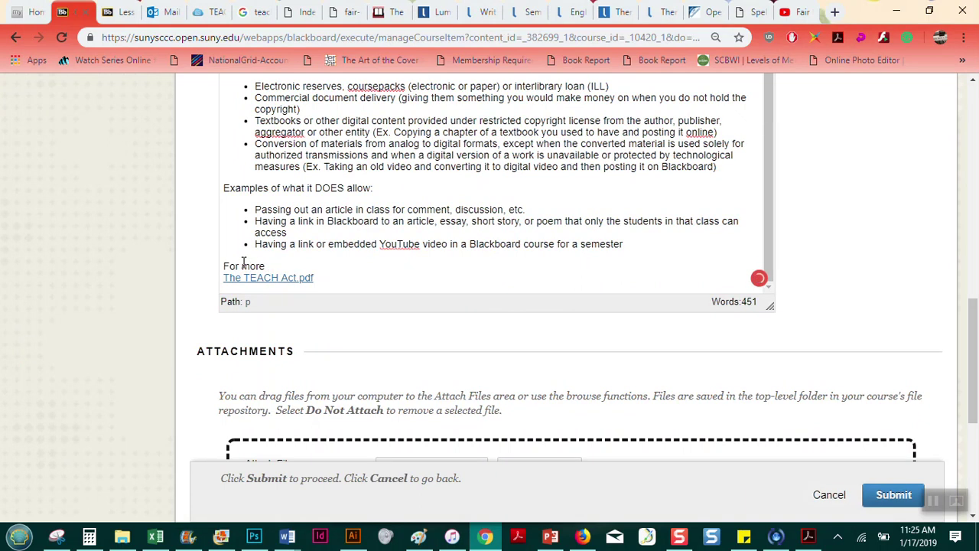
type(" information, clic")
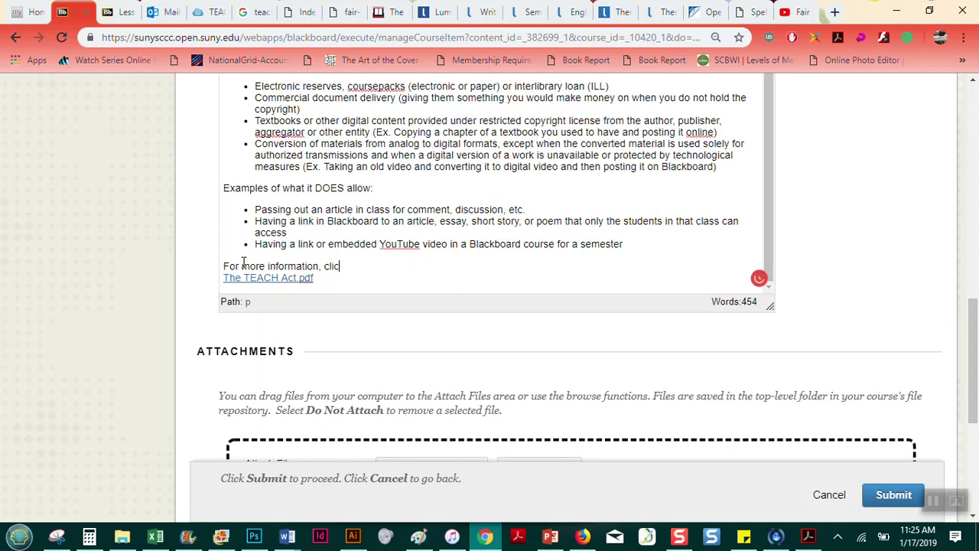
type("k the link below")
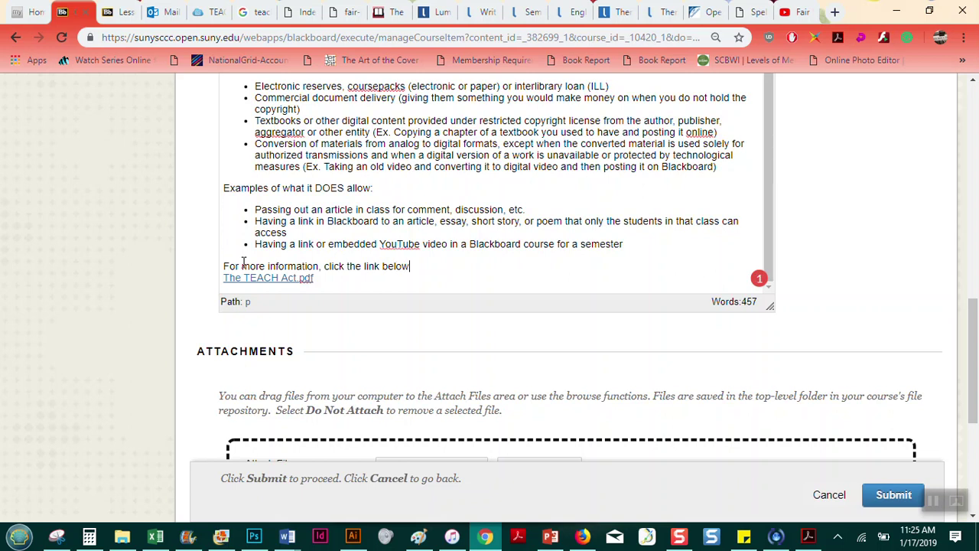
type(".")
Step: Insert two blank lines after the paragraph ending "non-profit educational institutions.", above the "Who is Covered?" heading
left_click_drag(972, 342, 962, 251)
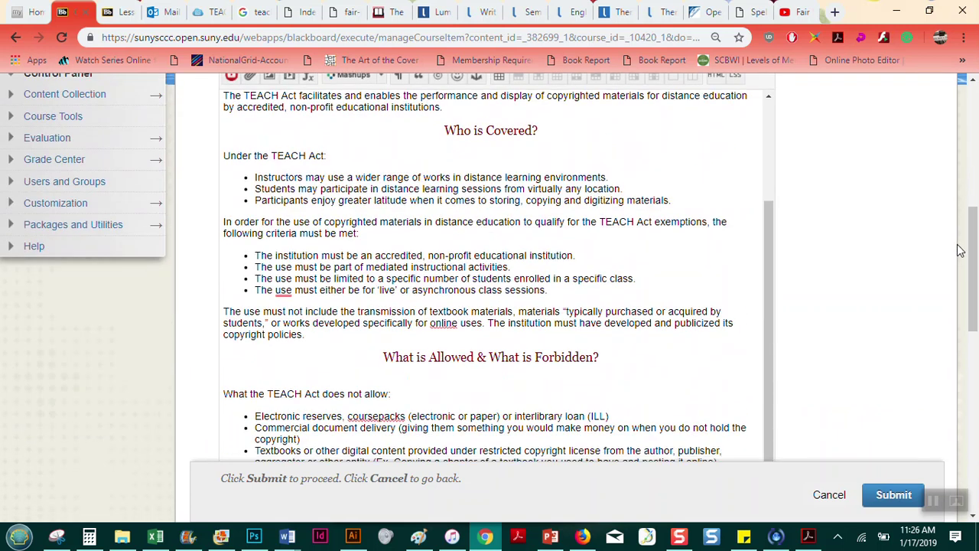
left_click_drag(772, 247, 775, 142)
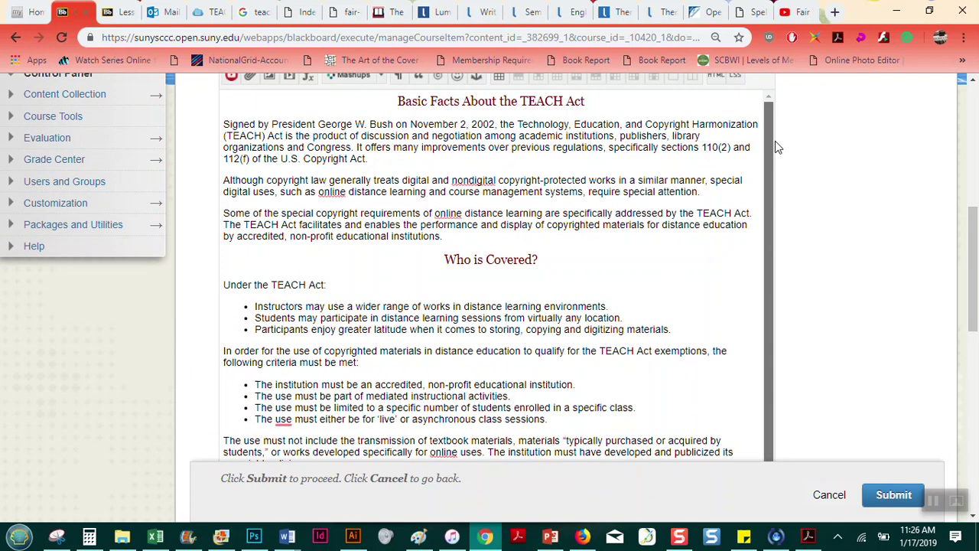
left_click(447, 238)
key("Return")
key("Return")
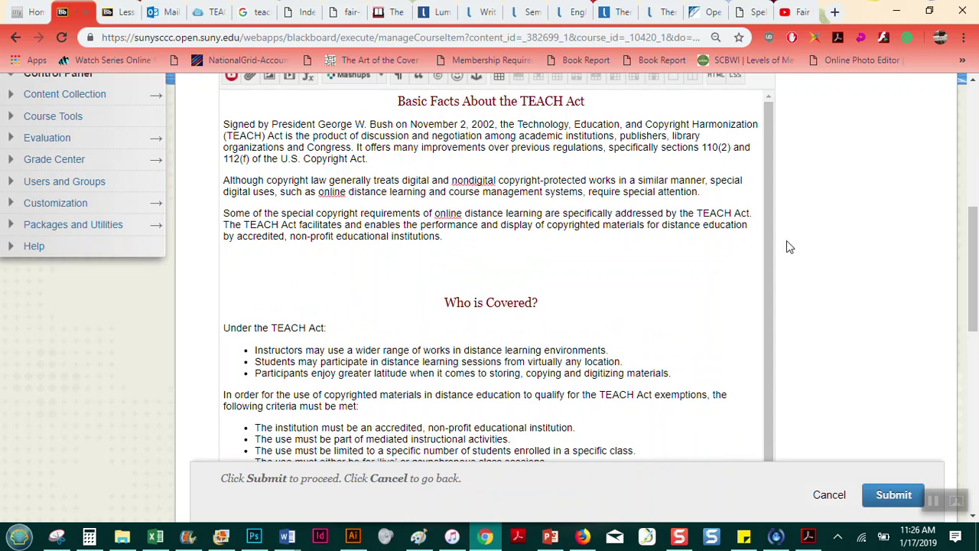
Step: Start inserting an image there and choose the computer file "Flow Chart on Fair Use" as its source
scroll(978, 222, "up", 1)
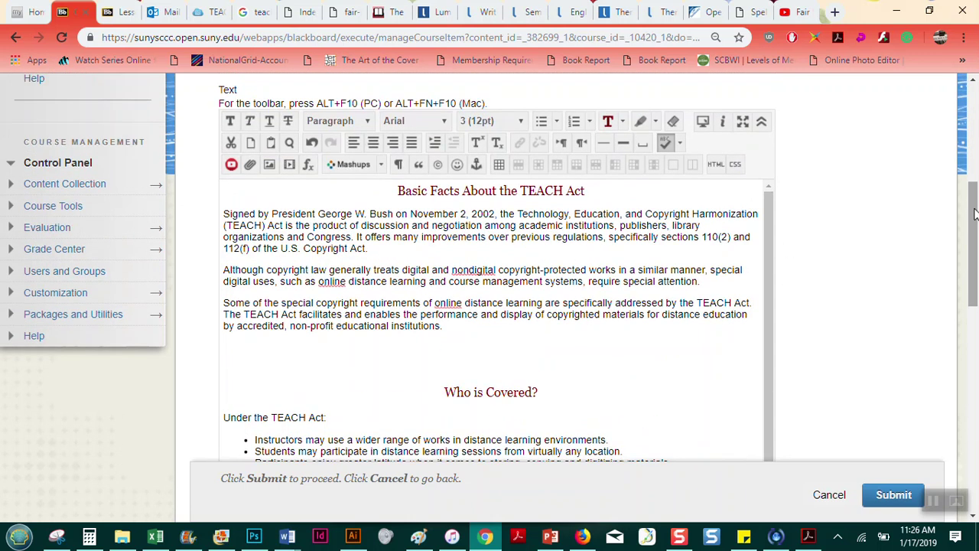
left_click(269, 170)
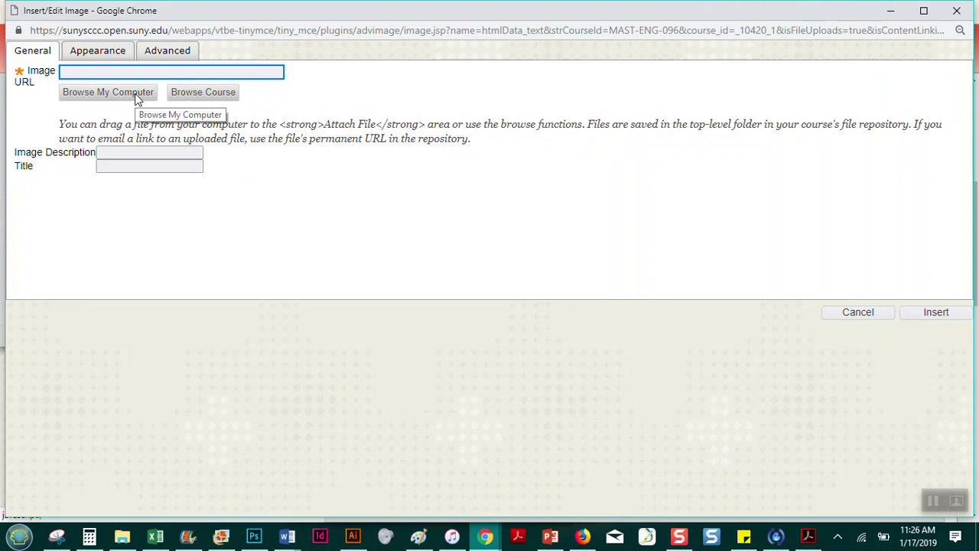
left_click(136, 95)
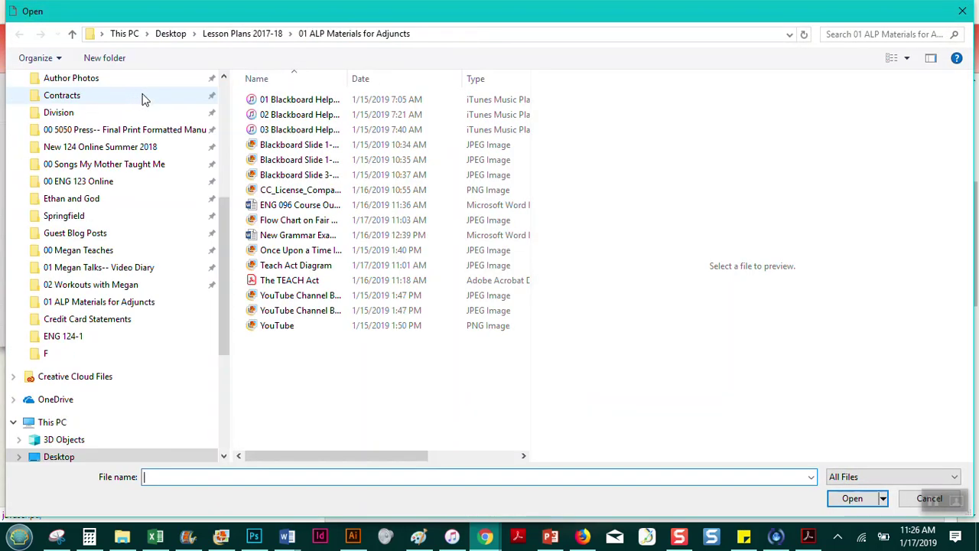
left_click(312, 222)
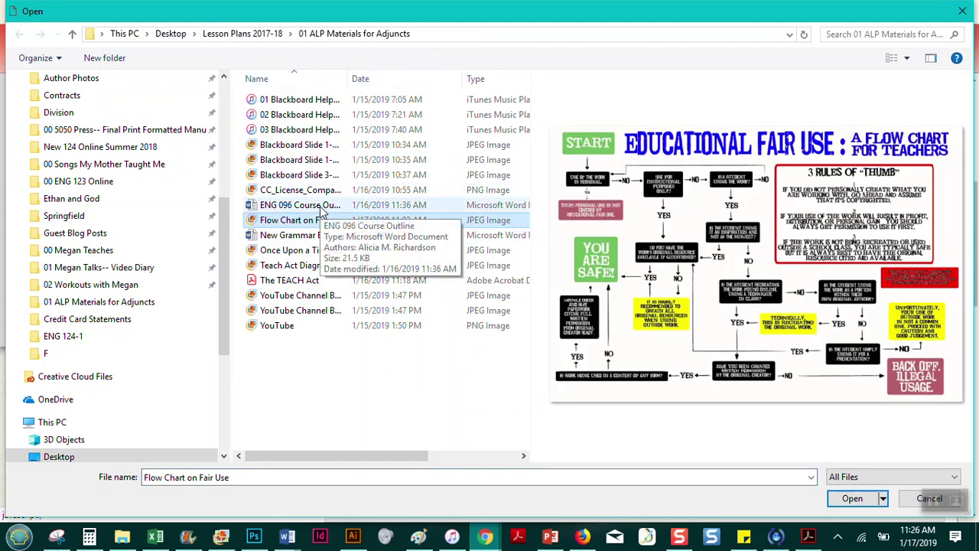
left_click(851, 501)
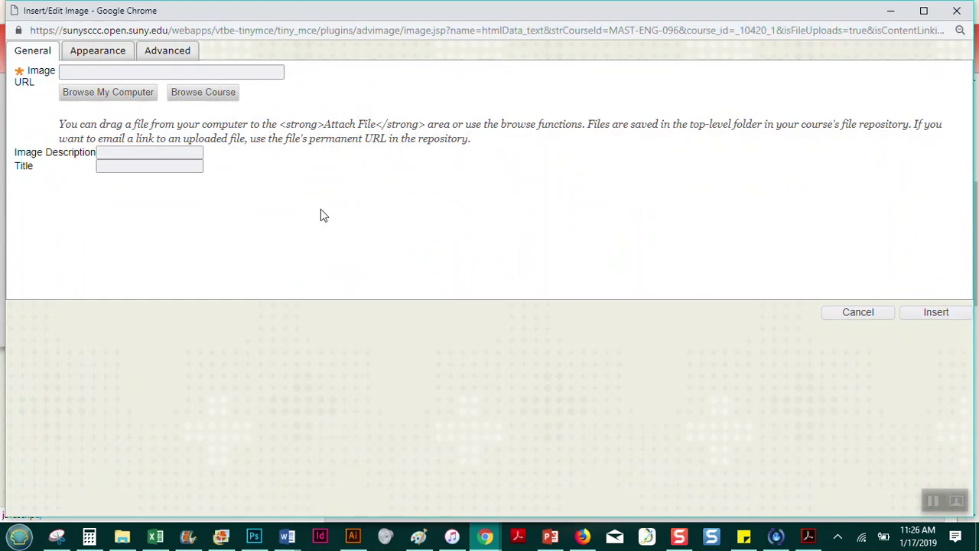
Step: Enter "Fair Use Flow Chart" as both the image description and the title
left_click(113, 153)
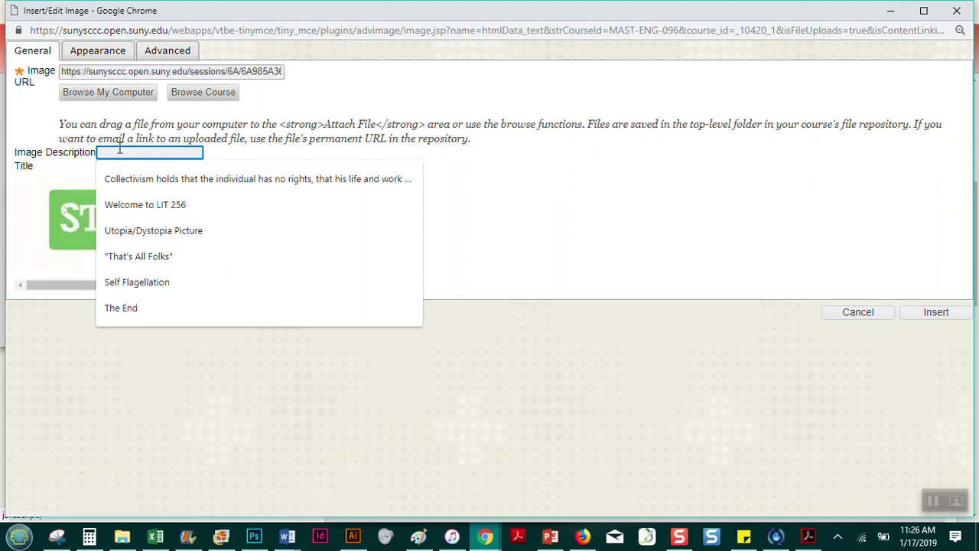
type("Fair")
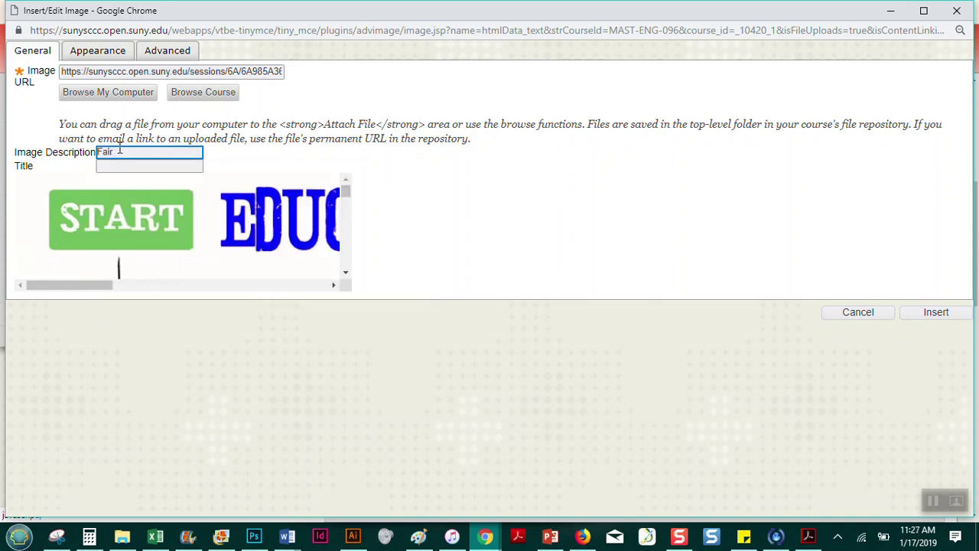
type(" Use Flow Chart")
triple_click(117, 151)
key("ctrl+c")
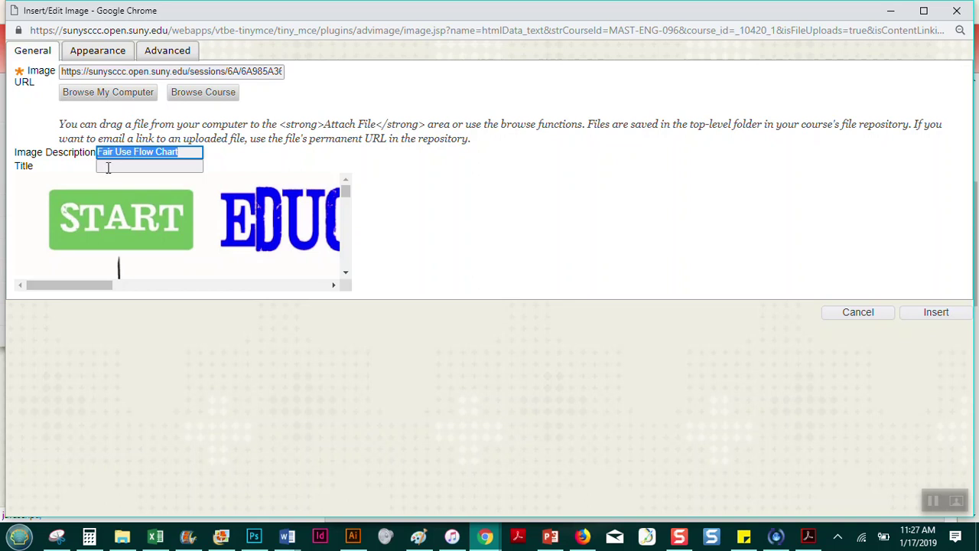
left_click(108, 168)
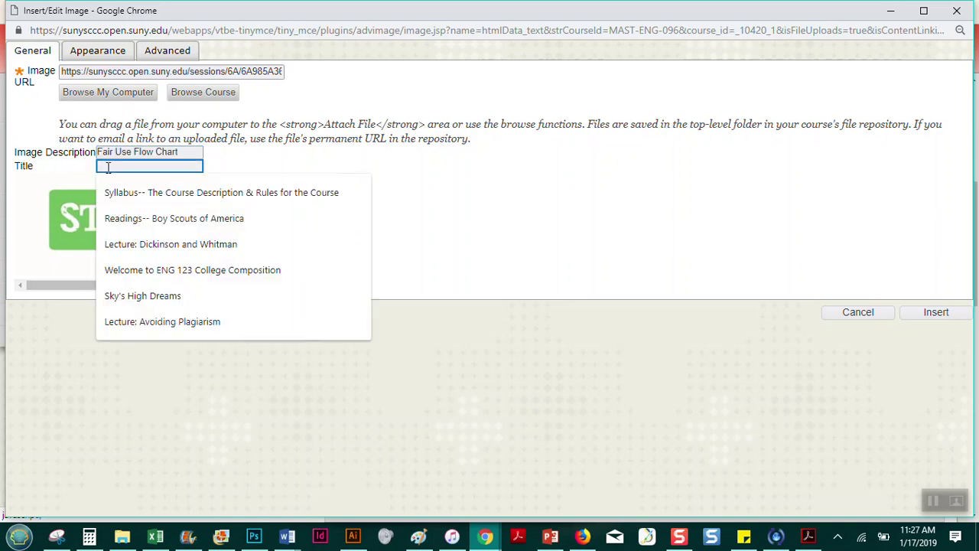
key("ctrl+v")
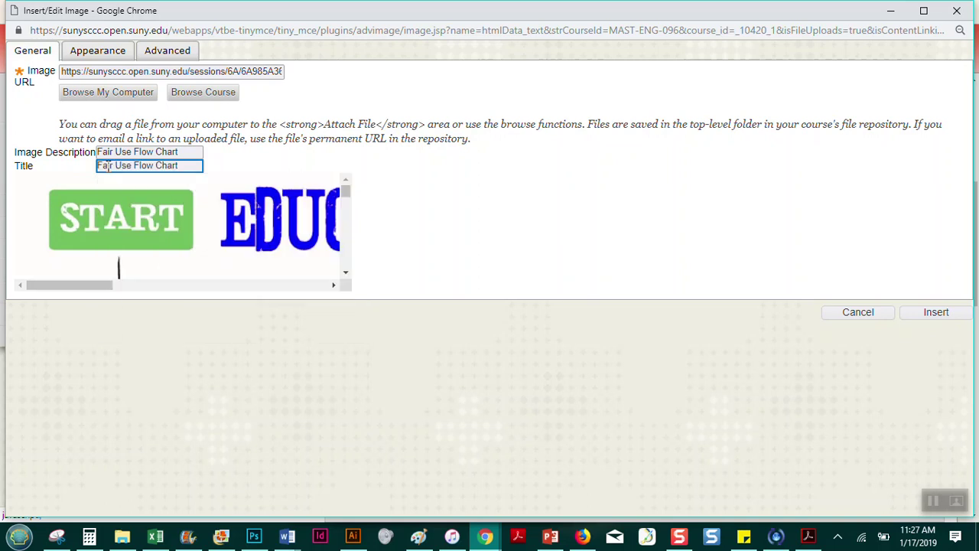
Step: Set the image's alignment to Middle and check the available class options without choosing one
left_click(105, 59)
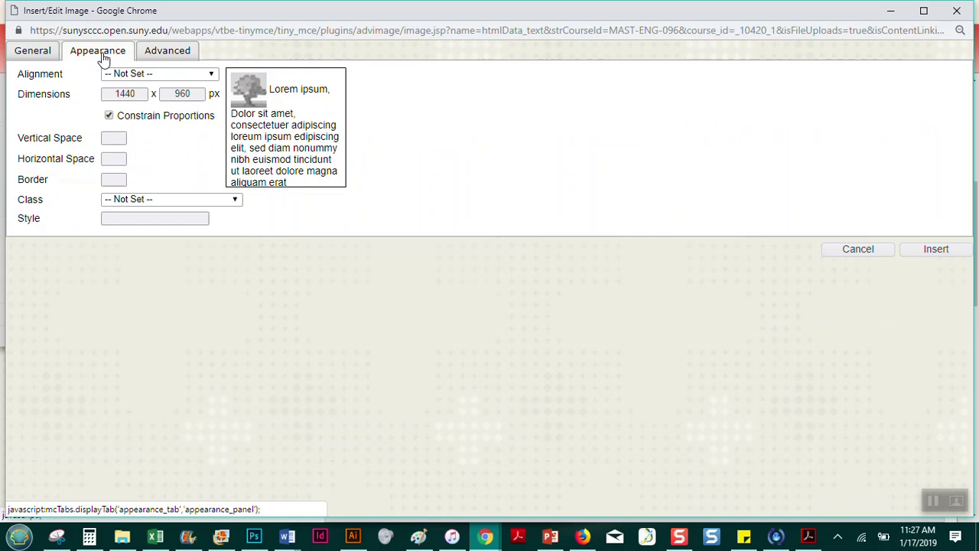
left_click(138, 73)
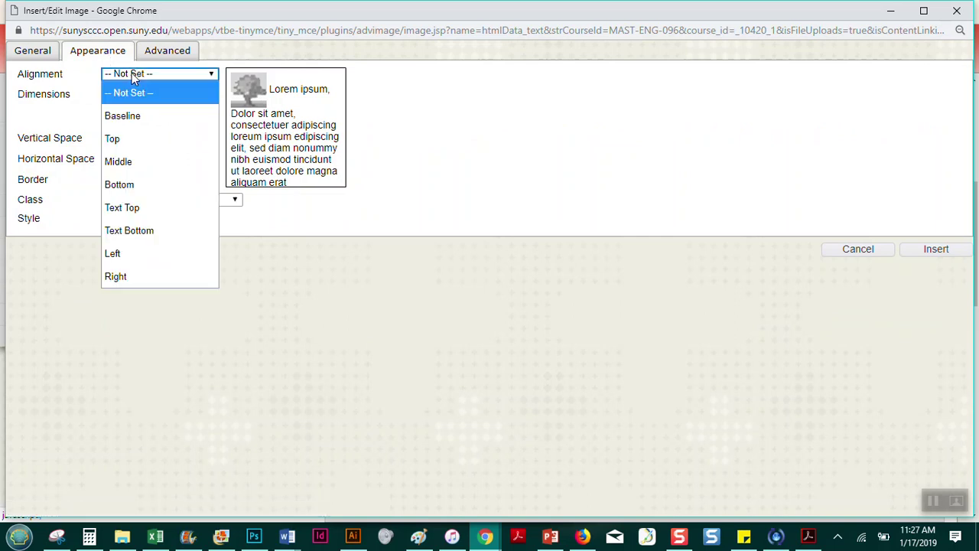
left_click(144, 160)
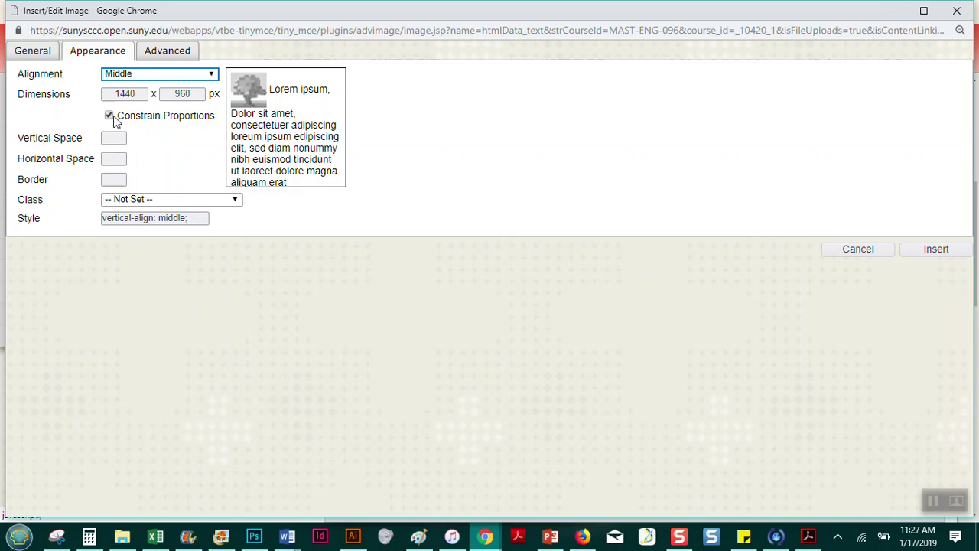
left_click(212, 200)
left_click(211, 200)
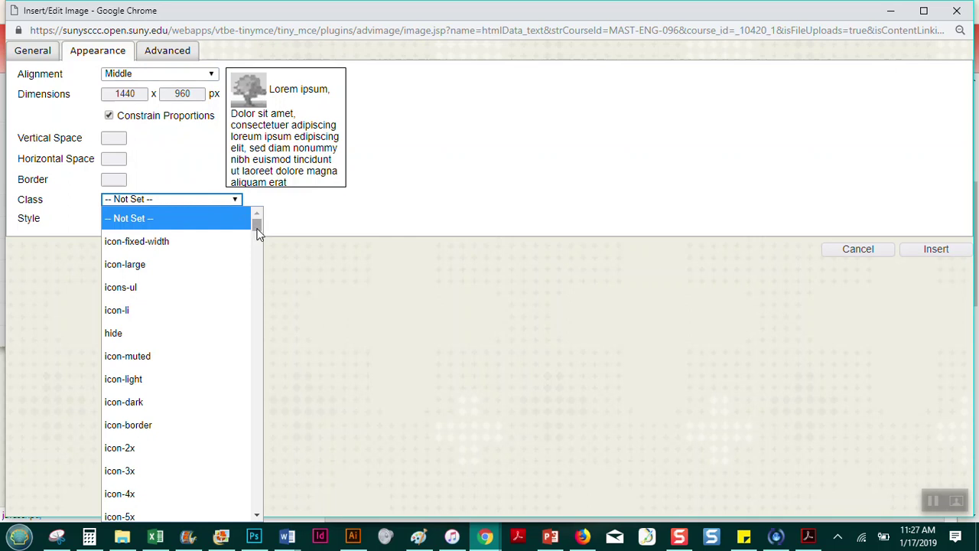
left_click(339, 220)
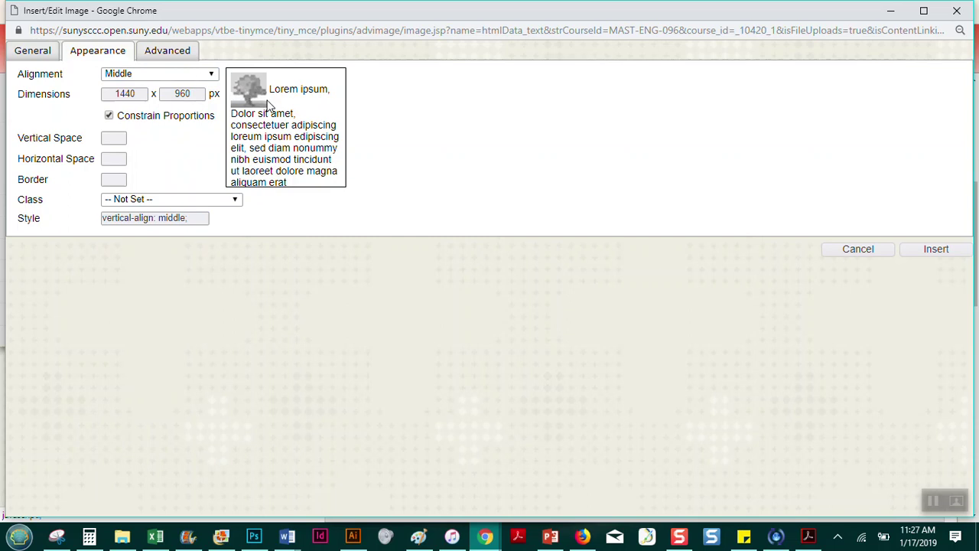
Step: Enter "Fair Use Flow Chart" as the image's mouse-over value and return to the appearance settings, dismissing any alert
left_click(152, 57)
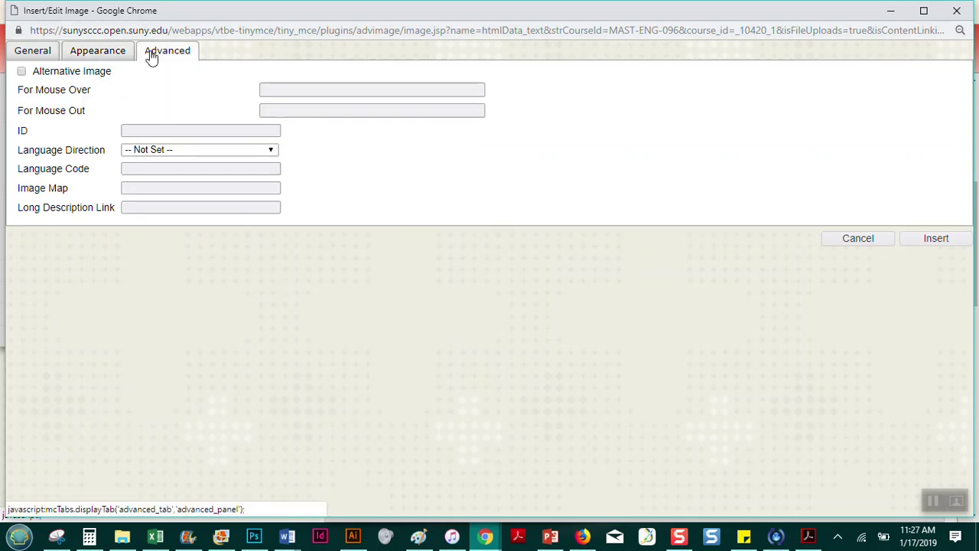
left_click(293, 91)
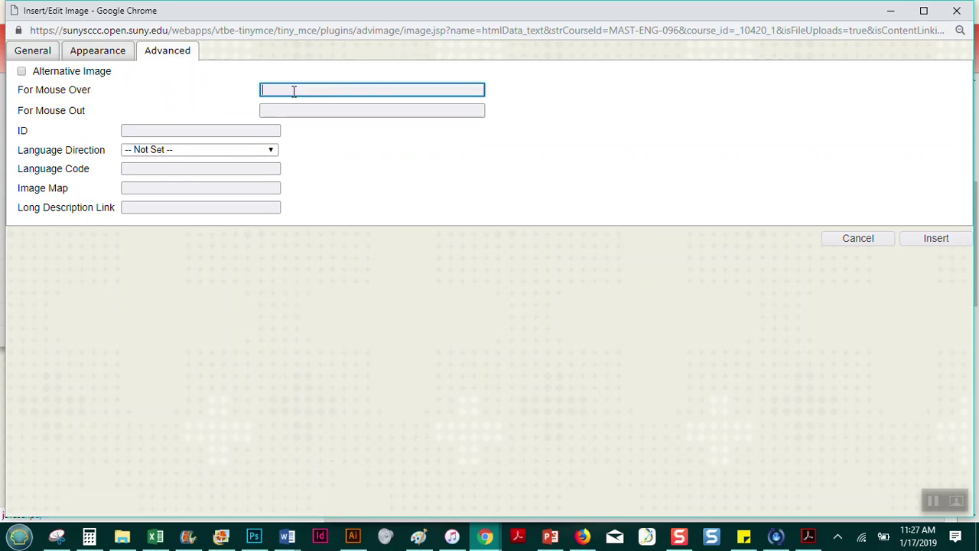
key("ctrl+v")
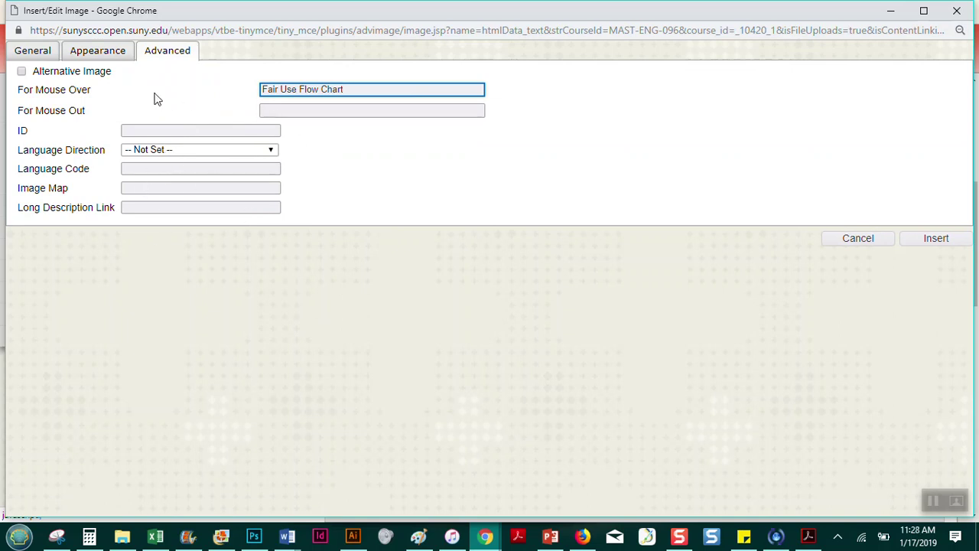
left_click(99, 50)
left_click(615, 110)
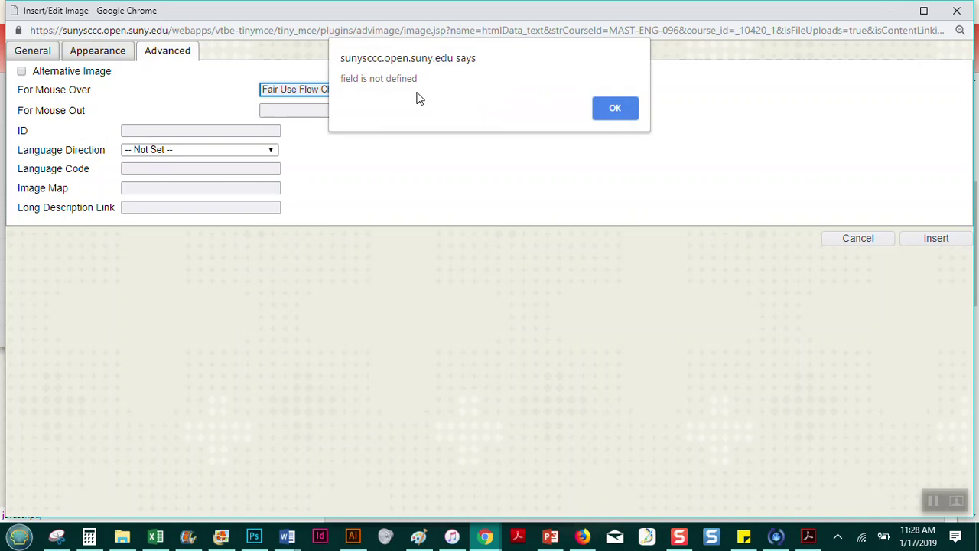
left_click(616, 107)
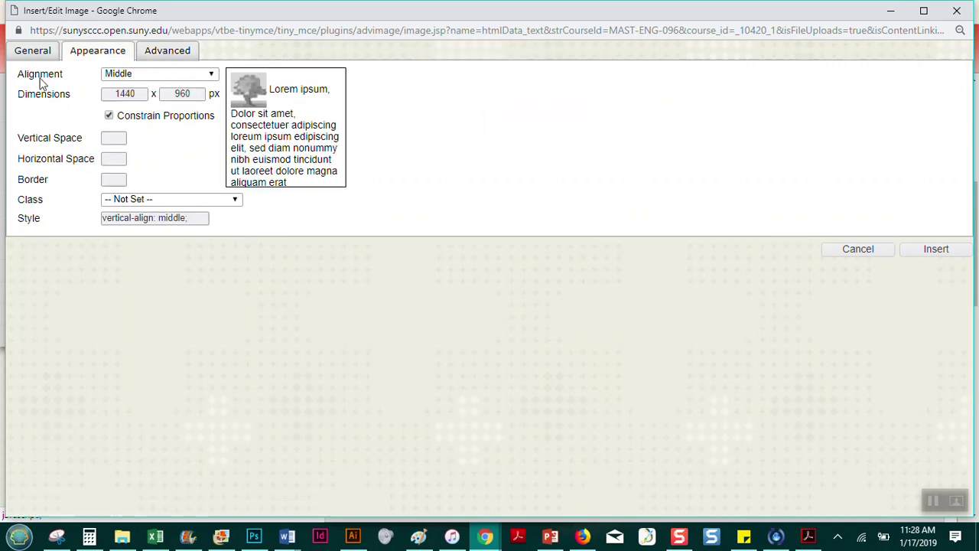
left_click(206, 205)
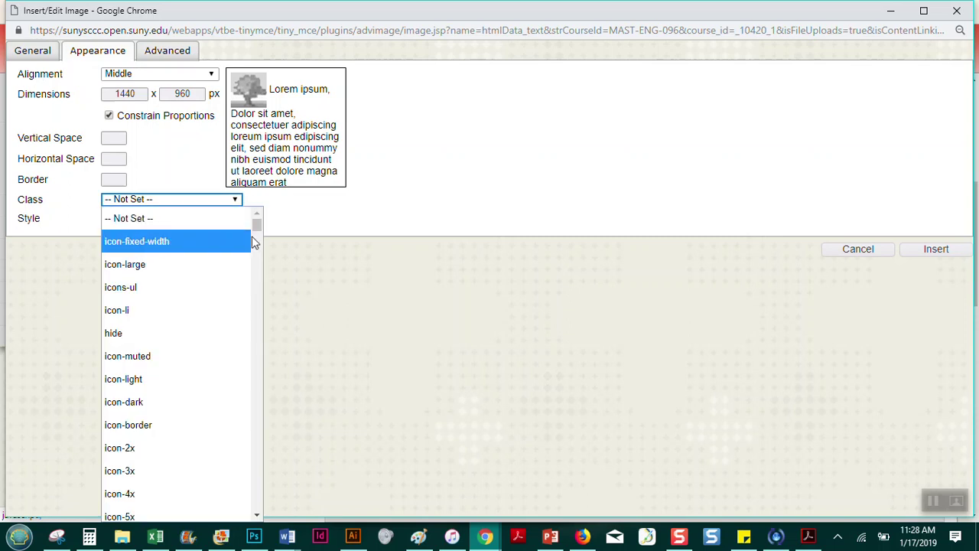
left_click_drag(256, 221, 336, 172)
left_click(382, 211)
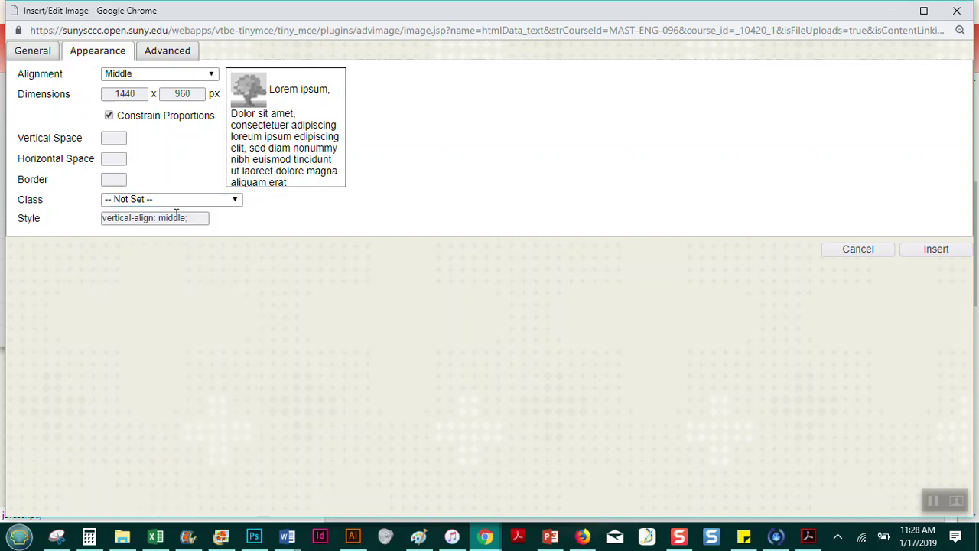
left_click(37, 55)
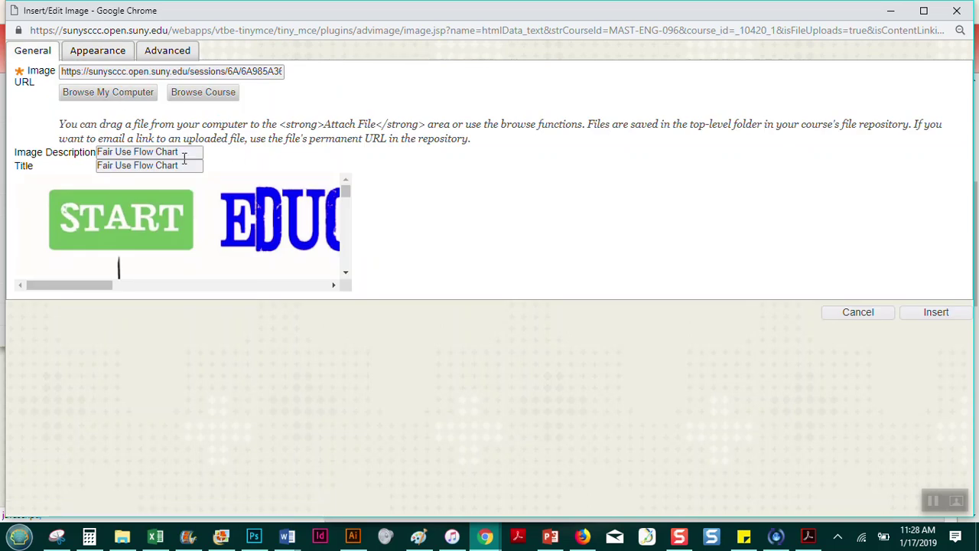
Step: Insert the configured Fair Use flow chart image into the item text and check its size and placement in the editor
left_click(938, 312)
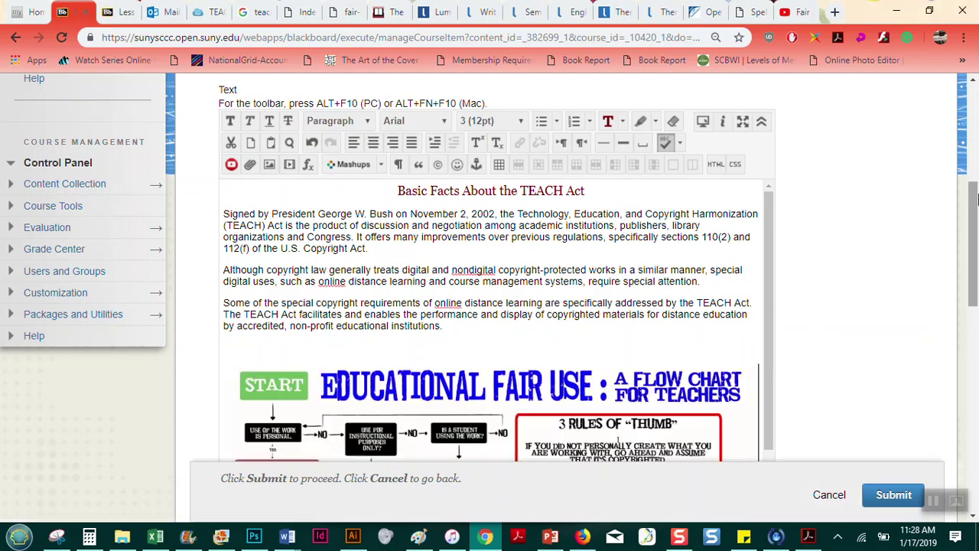
left_click_drag(969, 208, 970, 296)
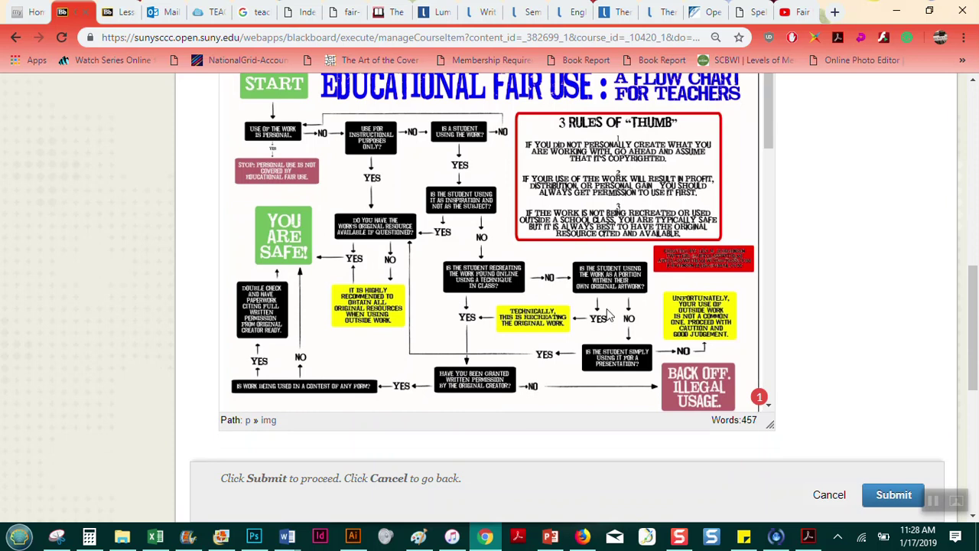
left_click_drag(770, 99, 755, 126)
left_click_drag(973, 322, 973, 241)
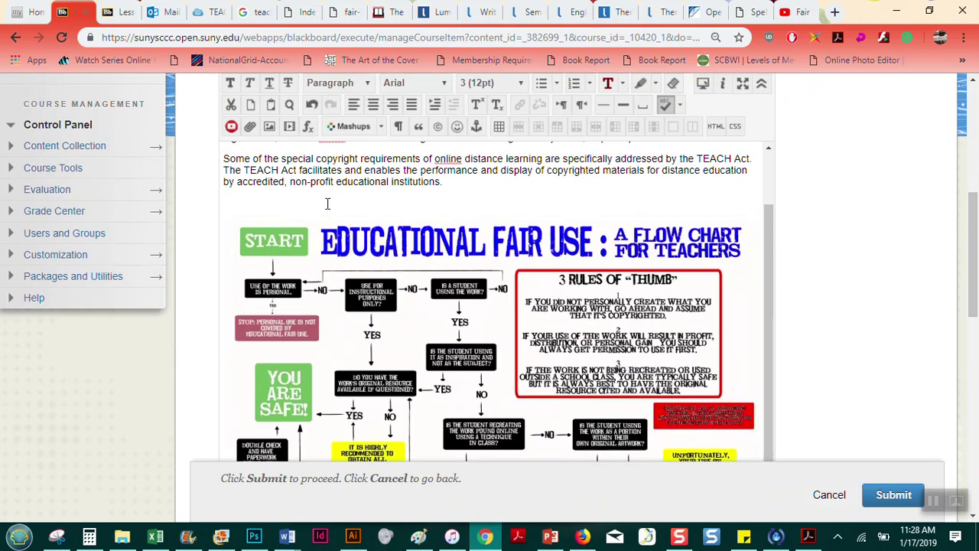
Step: Scale the flow chart image down proportionally to roughly two-thirds of the text area's width
right_click(283, 267)
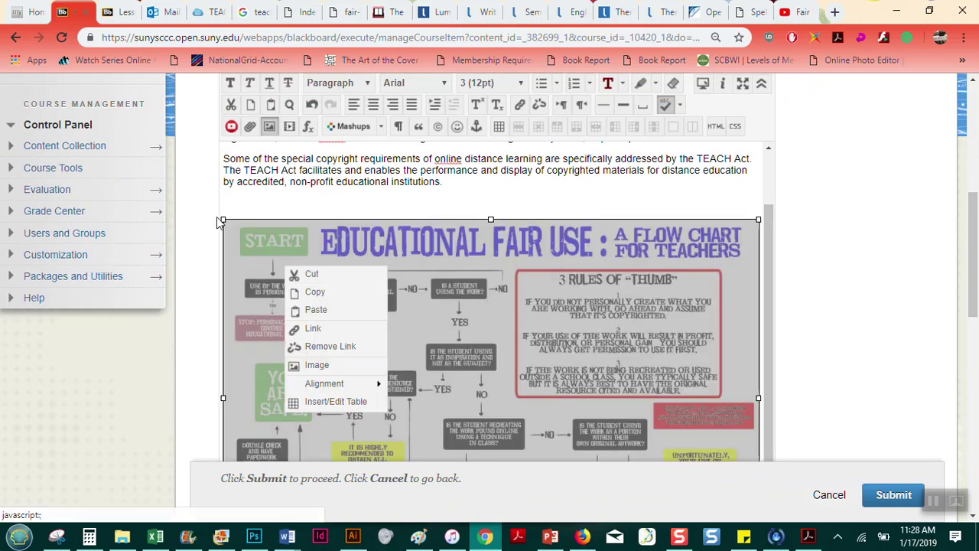
left_click_drag(222, 219, 459, 374)
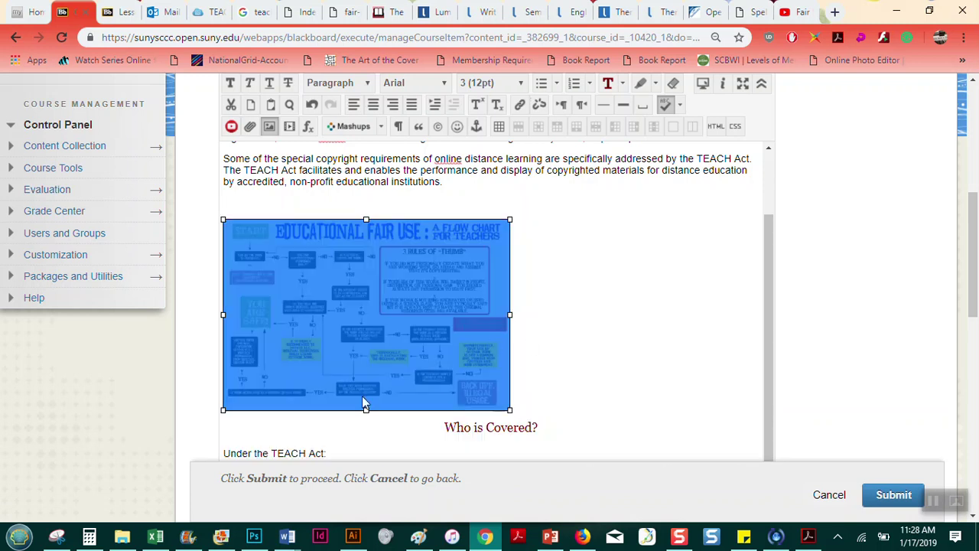
mouse_move(365, 409)
left_mouse_down()
mouse_move(371, 367)
mouse_move(363, 427)
mouse_move(373, 346)
mouse_move(375, 420)
left_mouse_up()
left_click_drag(503, 406, 589, 450)
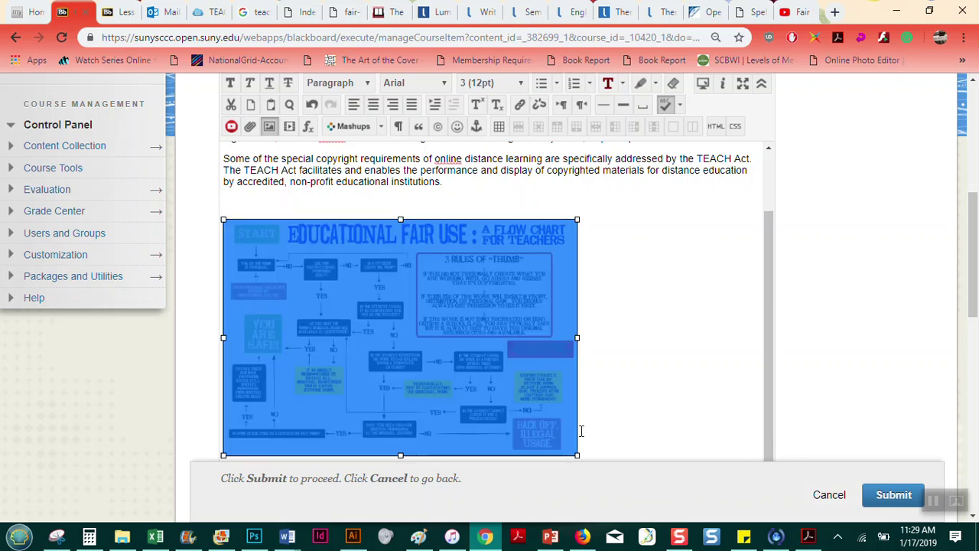
Step: Center the flow chart image in the text and enlarge it slightly
left_click(373, 105)
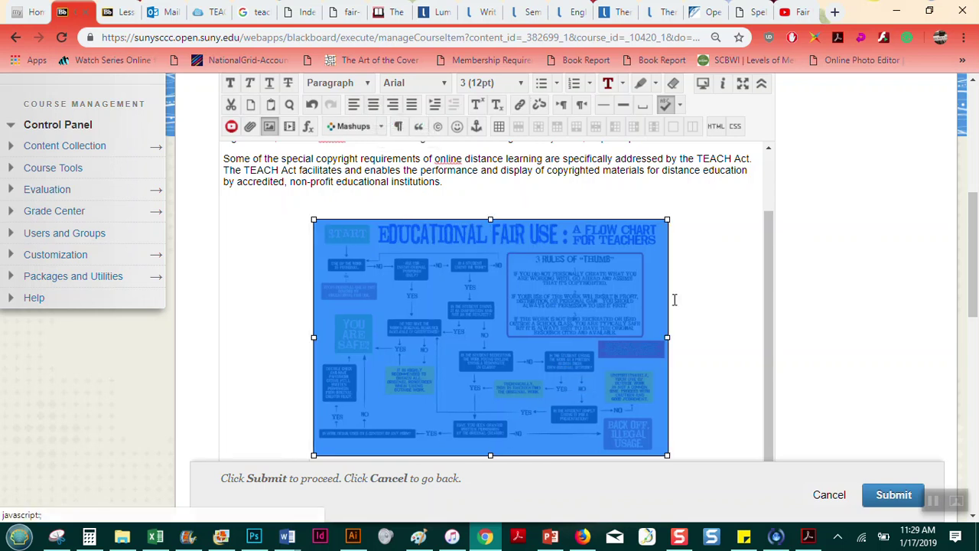
left_click(696, 282)
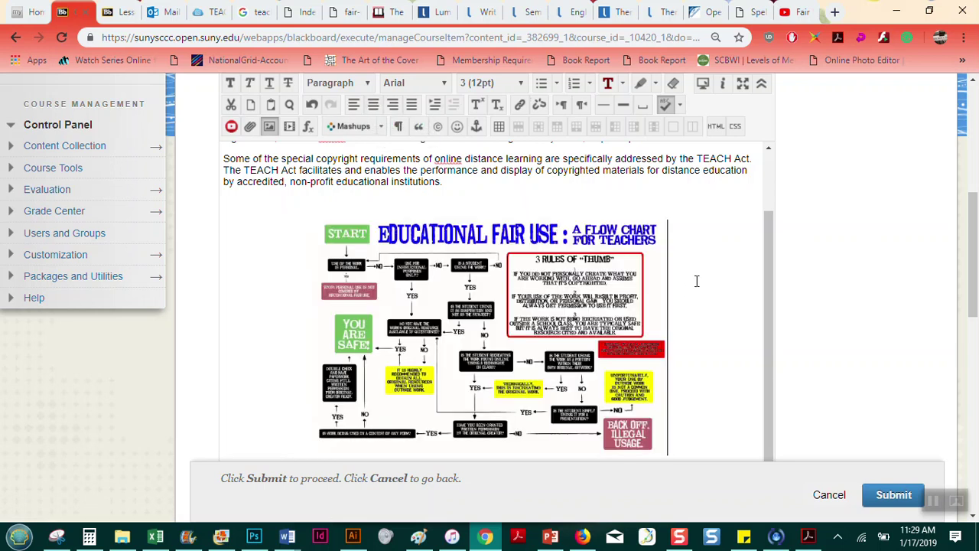
right_click(624, 265)
left_click_drag(667, 220, 701, 195)
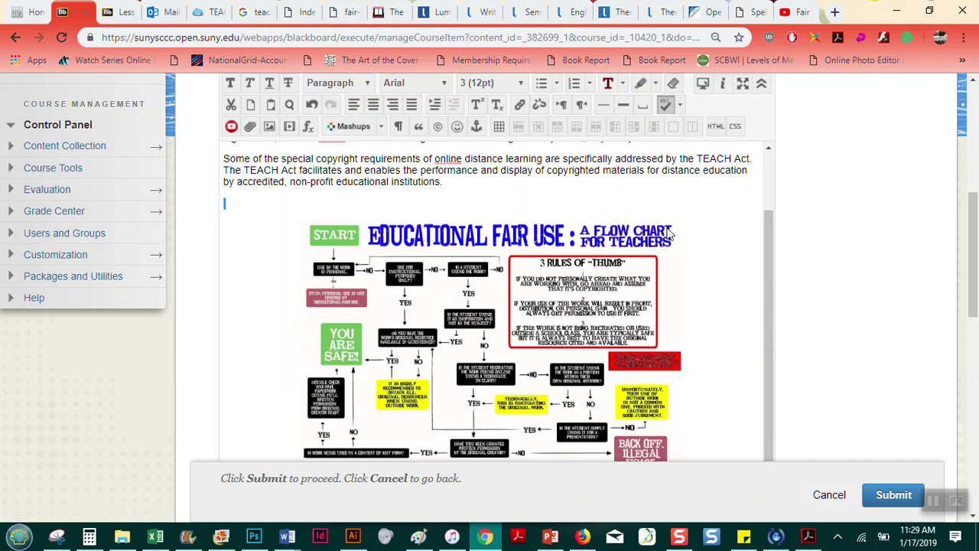
left_click(706, 255)
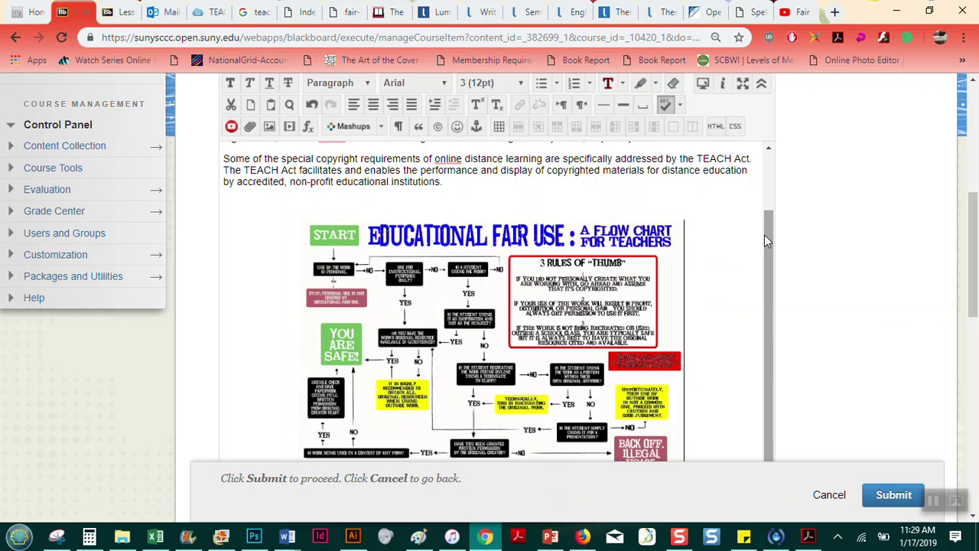
Step: Check the beginning of the "What is the TEACH Act?" item and submit it to the Understanding Copyright page
left_click_drag(774, 222, 798, 159)
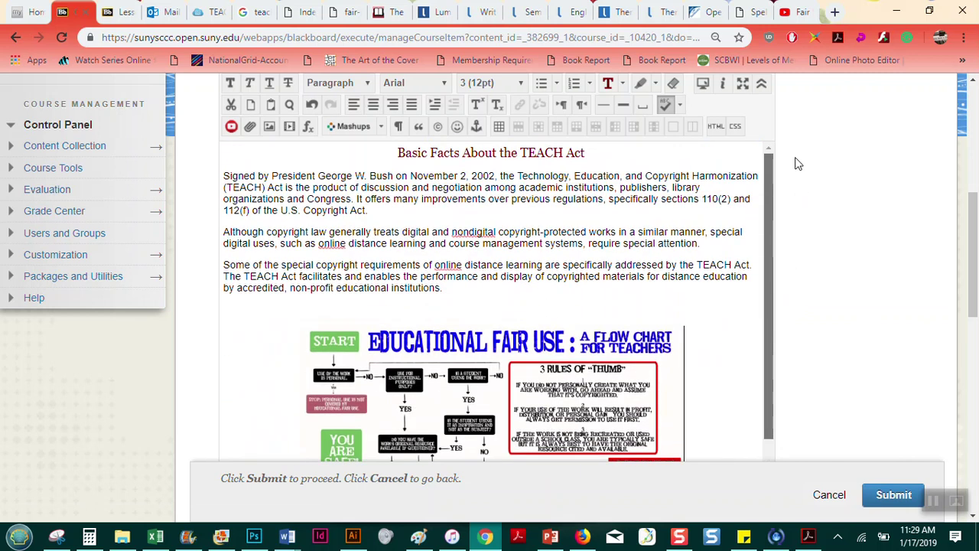
left_click_drag(977, 237, 975, 216)
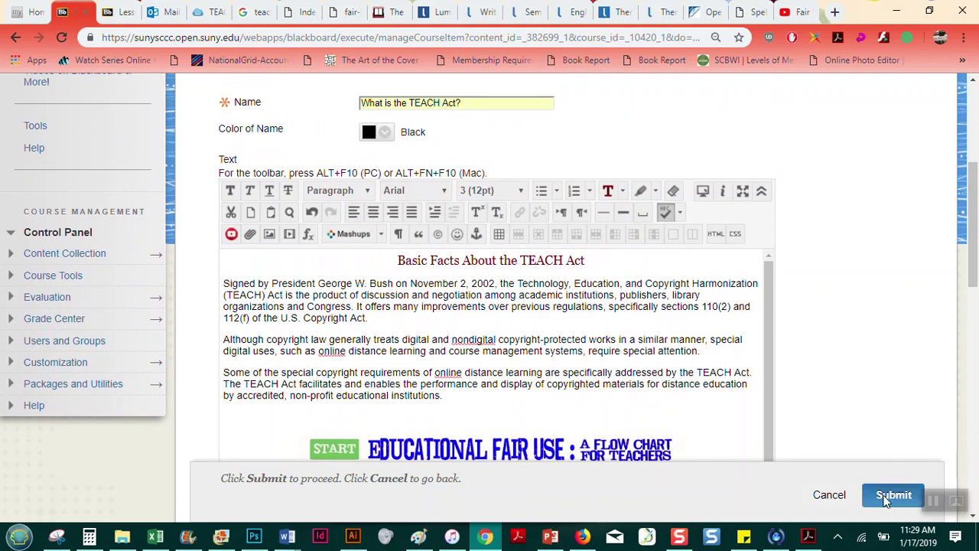
left_click(887, 496)
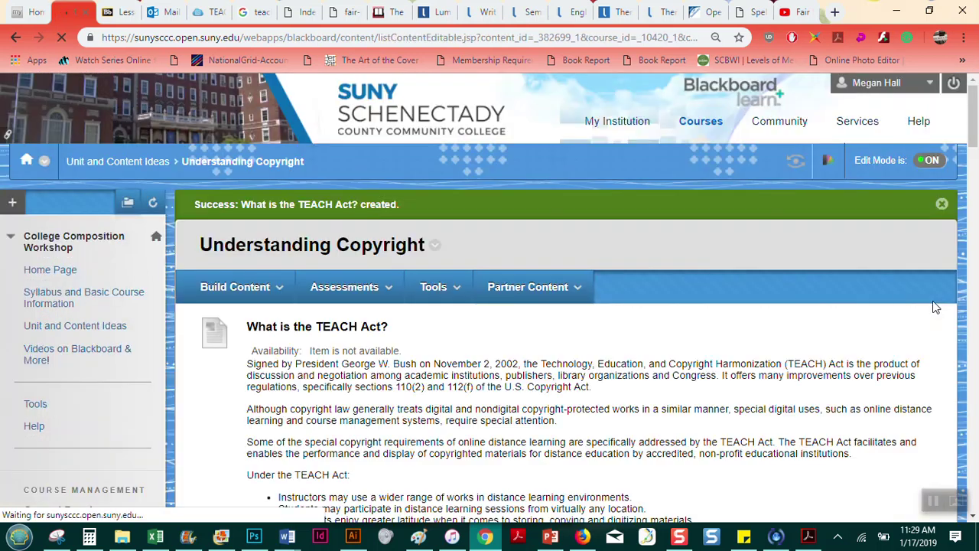
Step: Review the published TEACH Act item, including its headings, flow chart, lists and the link to The TEACH Act.pdf
left_click_drag(973, 138, 973, 444)
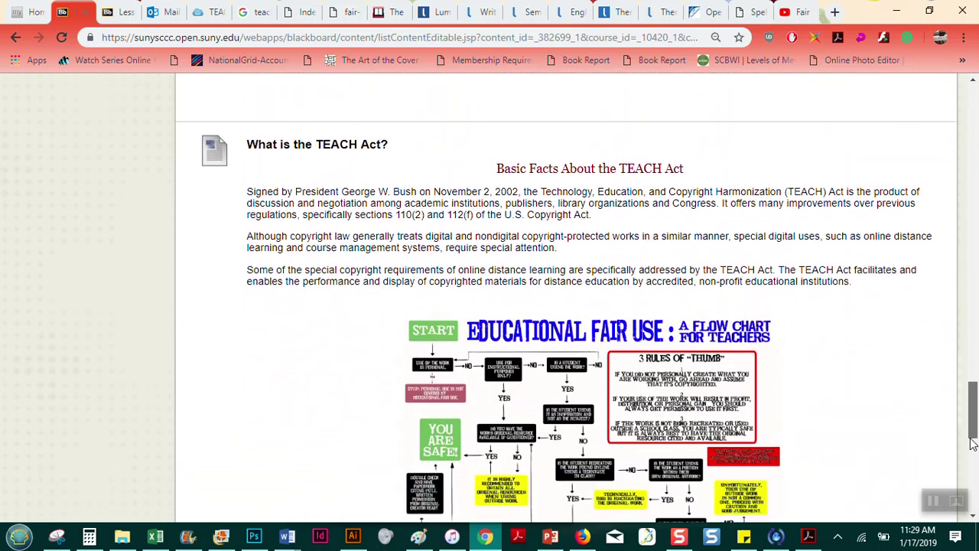
scroll(973, 444, "down", 1)
scroll(974, 438, "down", 2)
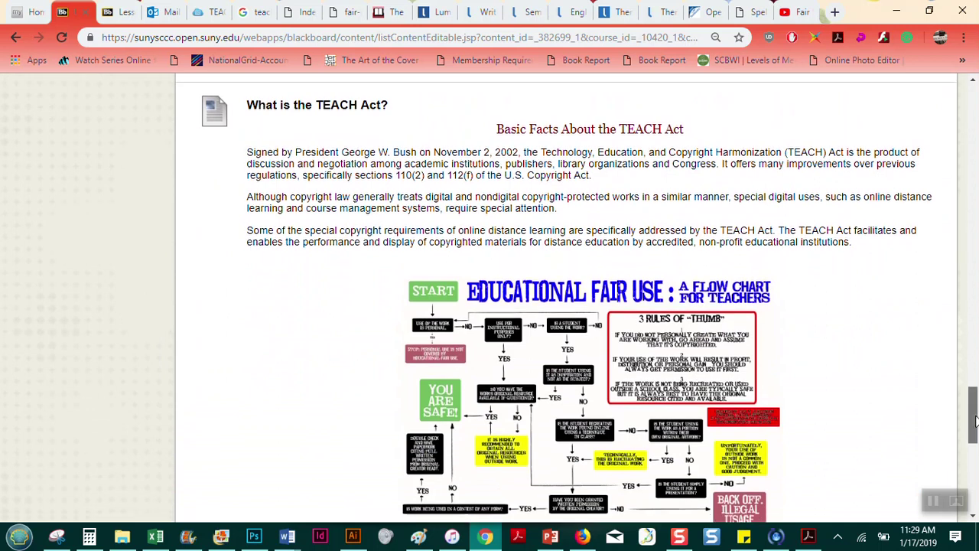
mouse_move(976, 433)
left_mouse_down()
mouse_move(976, 453)
mouse_move(975, 438)
left_mouse_up()
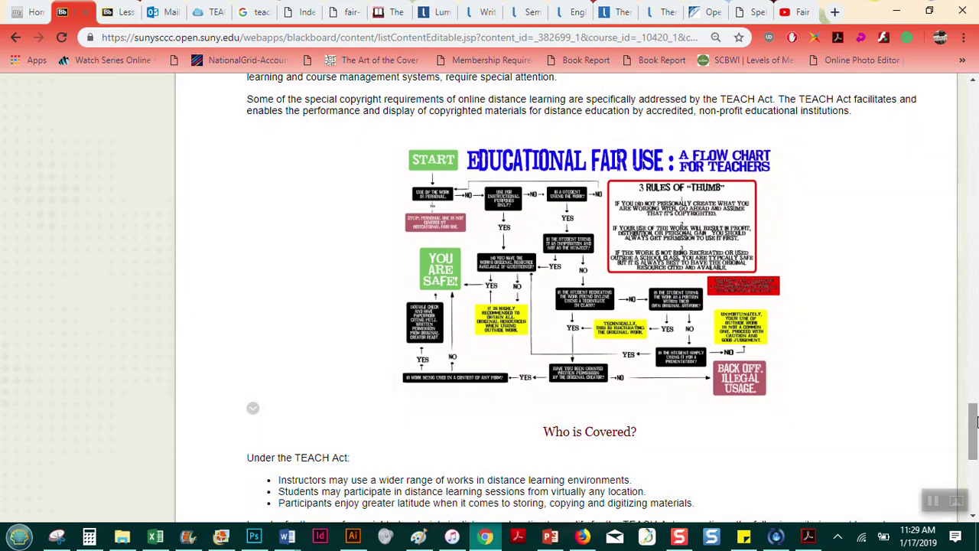
left_click_drag(976, 421, 974, 478)
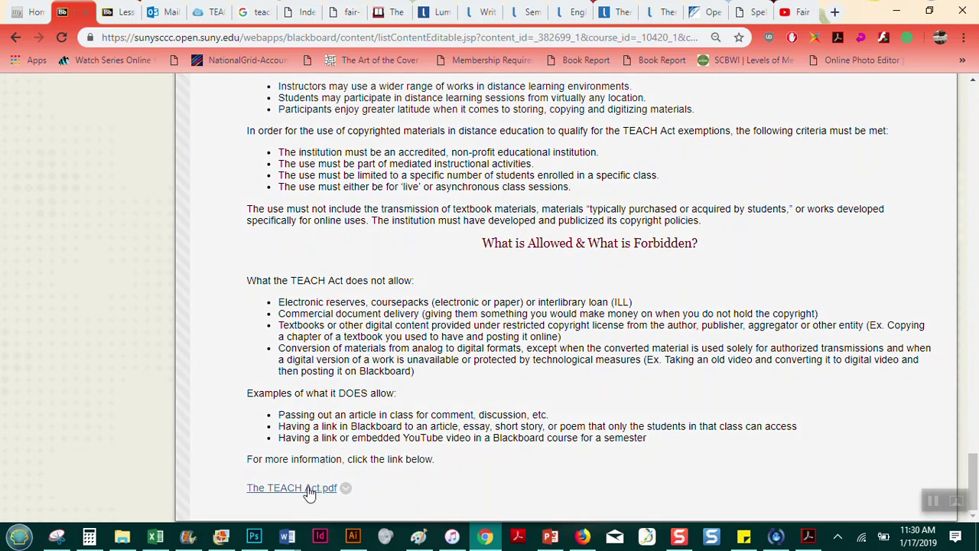
scroll(975, 455, "up", 2)
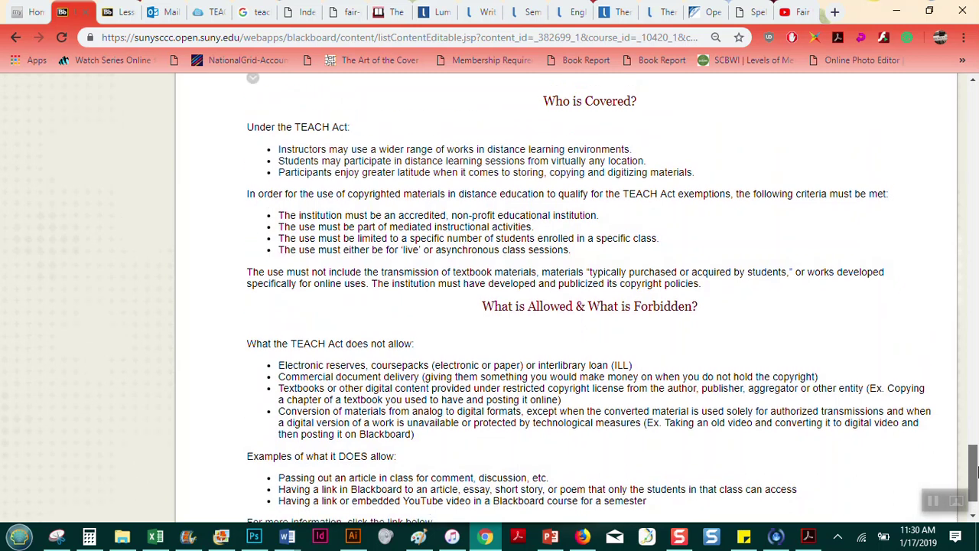
Step: Move the new "What is the TEACH Act?" item to the top of the Understanding Copyright page
left_click_drag(975, 458, 974, 400)
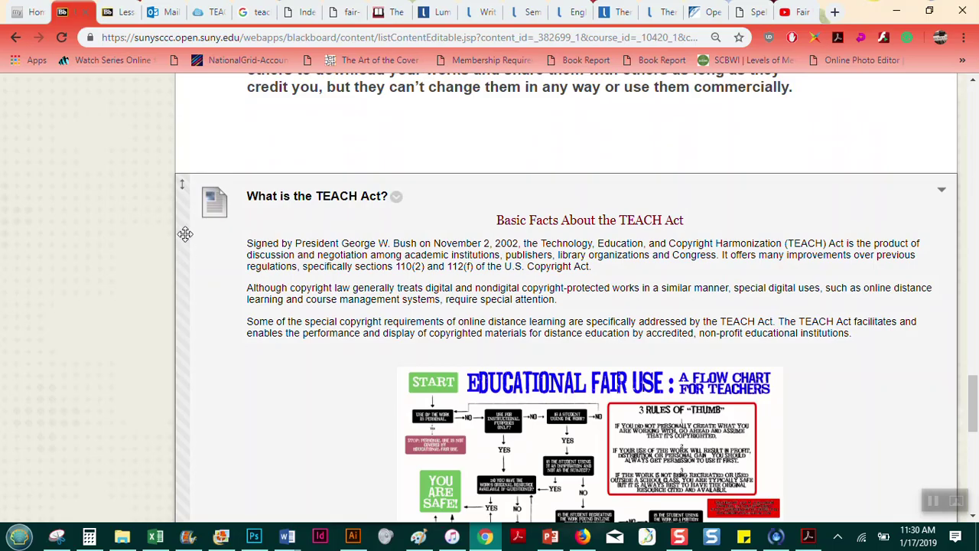
left_click_drag(185, 234, 240, 131)
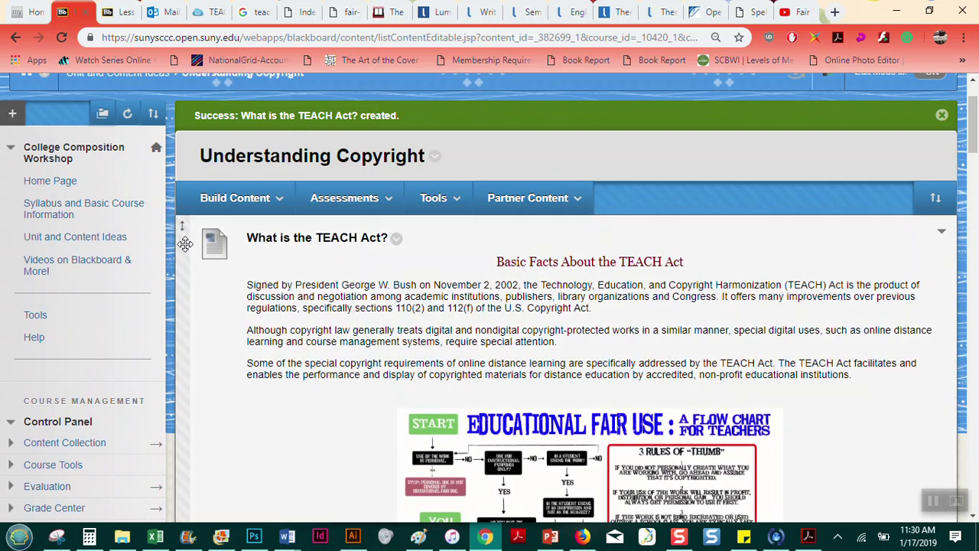
Step: Try moving the second "What is the TEACH Act?" entry down and up in the page's content order without saving
left_click(935, 197)
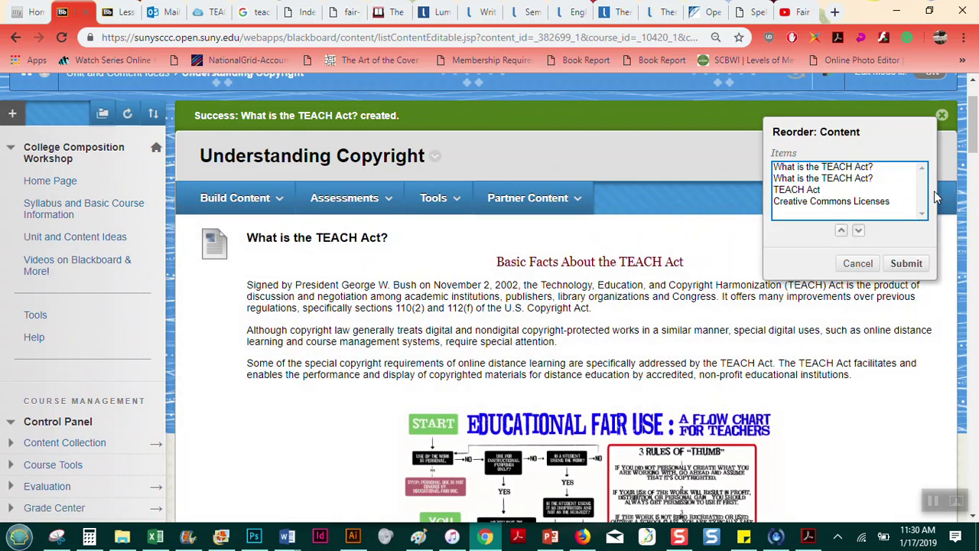
left_click(822, 181)
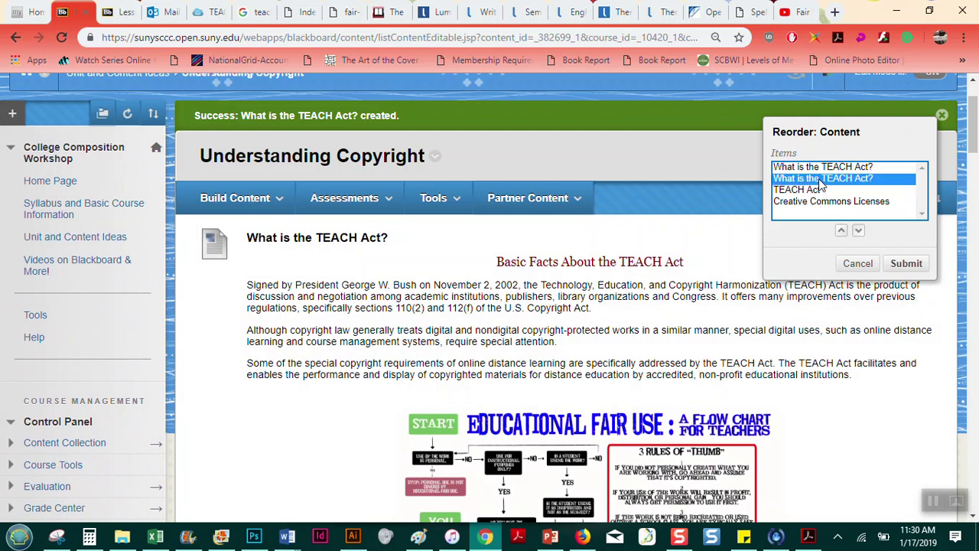
left_click(859, 230)
left_click(840, 231)
left_click(841, 231)
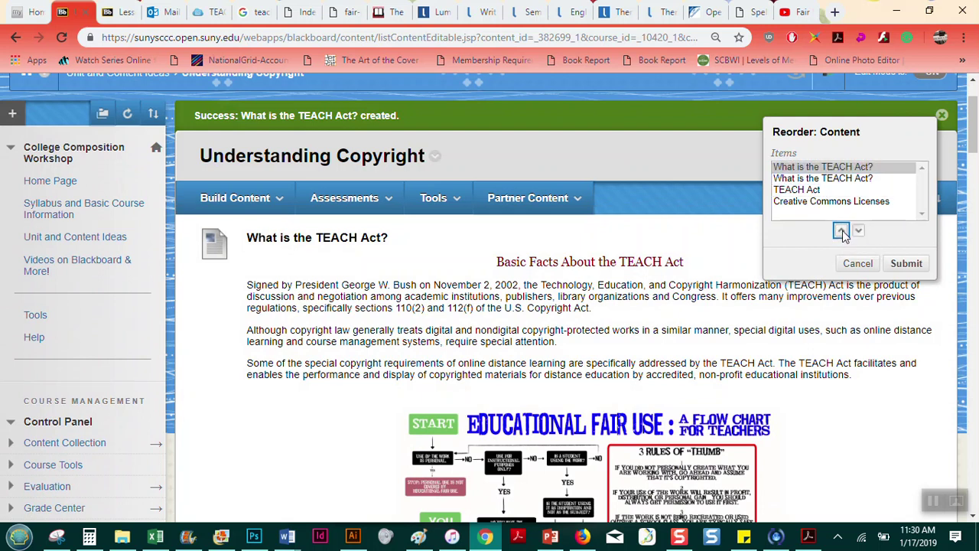
left_click(857, 264)
left_click_drag(977, 109, 977, 131)
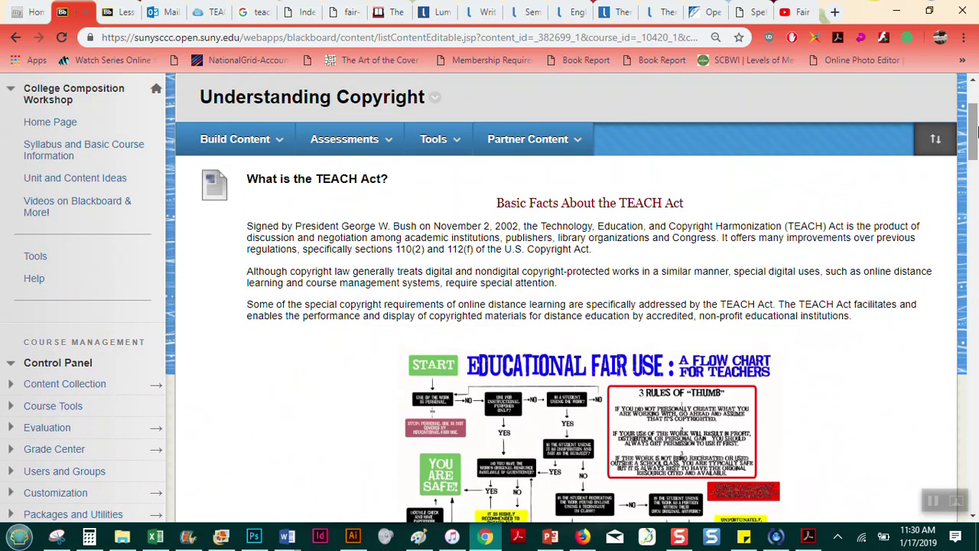